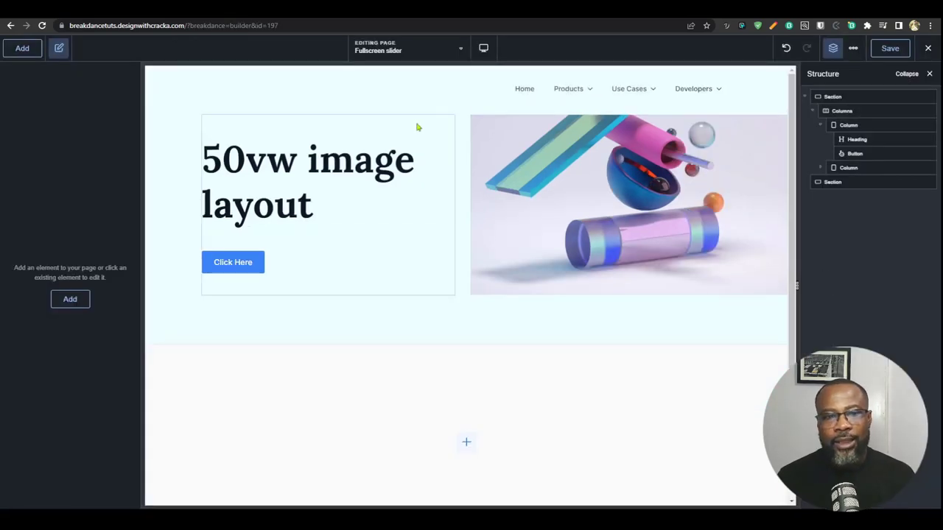
Add a new section below the 50vw hero section and delete the old empty section beneath it
{"action": "left_click", "coordinate": [459, 155]}
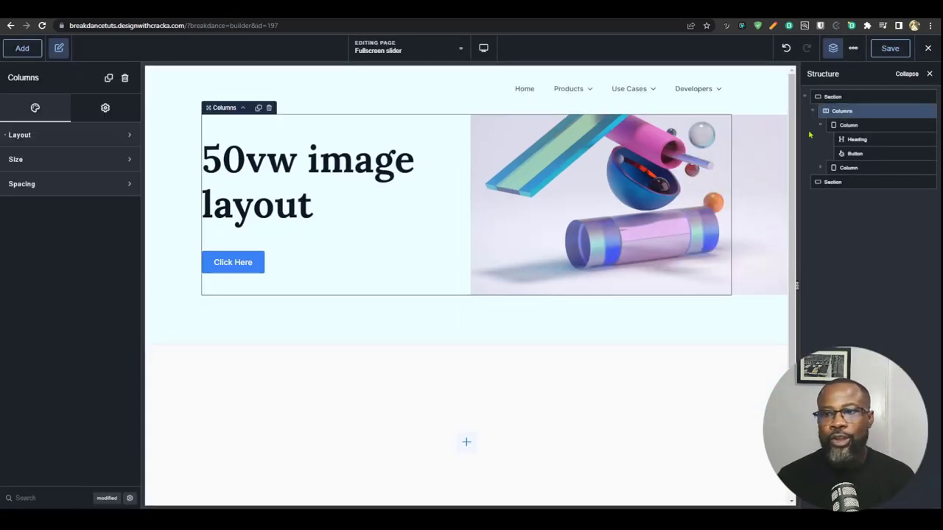
{"action": "left_click", "coordinate": [805, 97]}
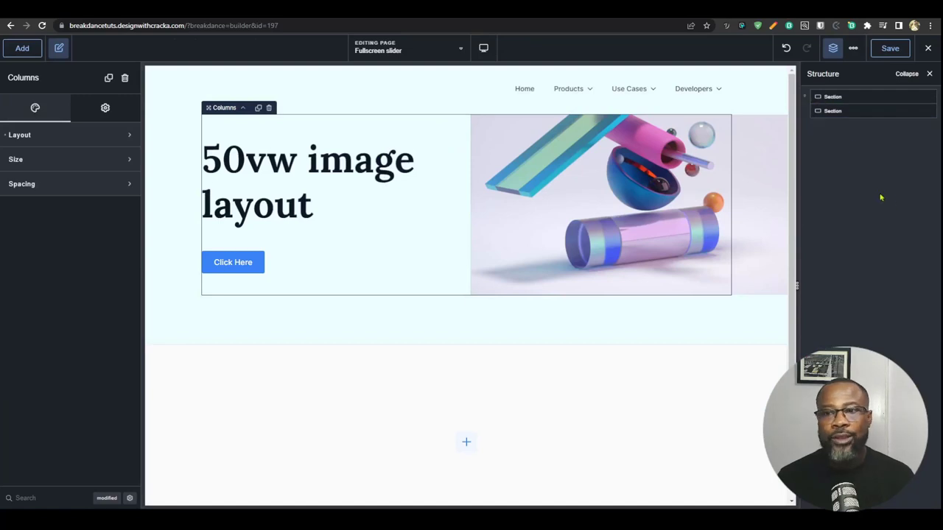
{"action": "left_click", "coordinate": [22, 47]}
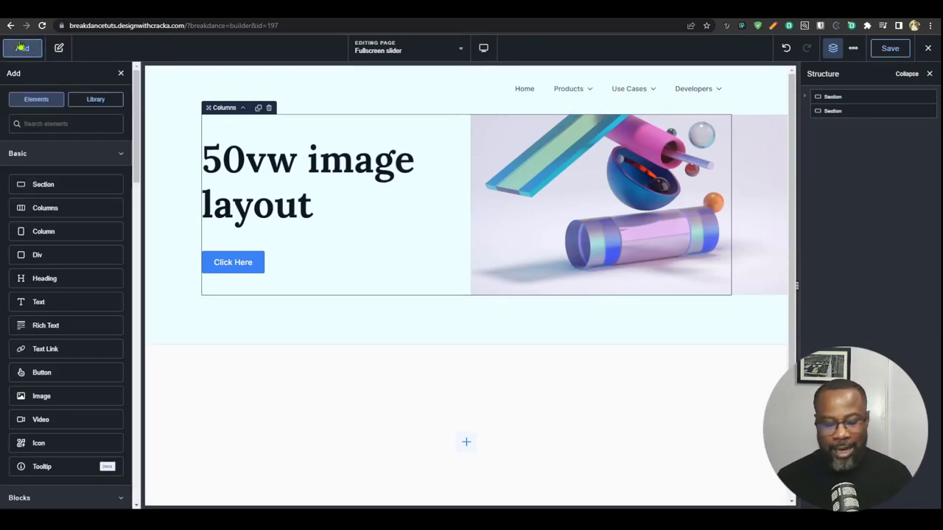
{"action": "type", "text": "section"}
{"action": "left_click", "coordinate": [44, 158]}
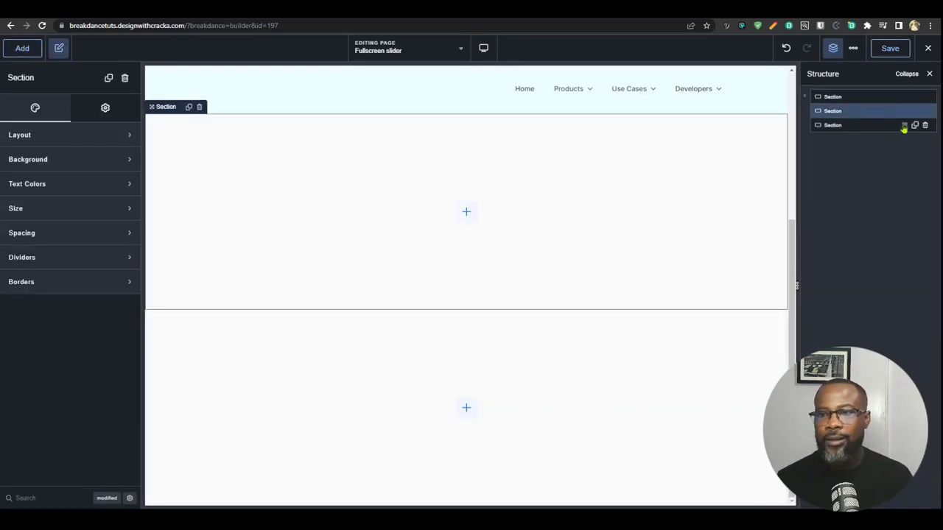
{"action": "left_click", "coordinate": [925, 125]}
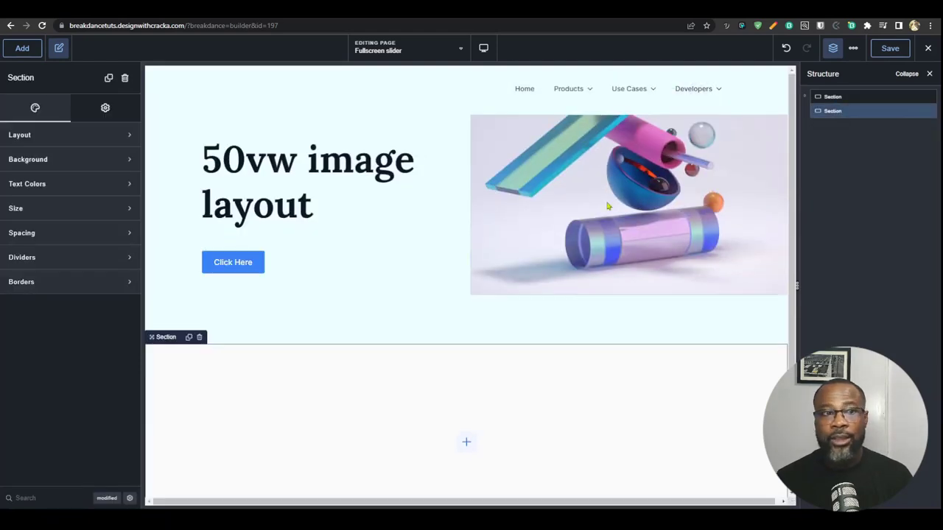
Insert a two-column Columns element into the new empty section
{"action": "scroll", "coordinate": [410, 205], "scroll_direction": "down", "scroll_amount": 1}
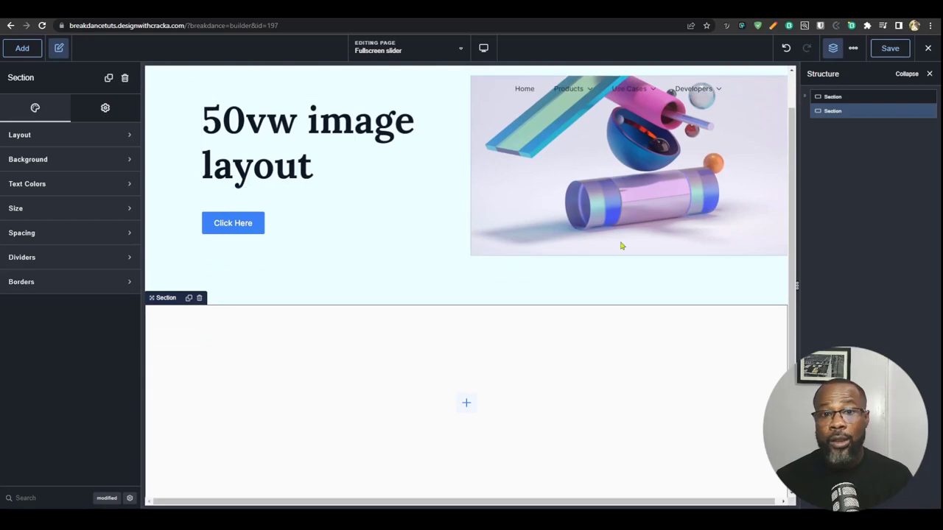
{"action": "left_click", "coordinate": [33, 52]}
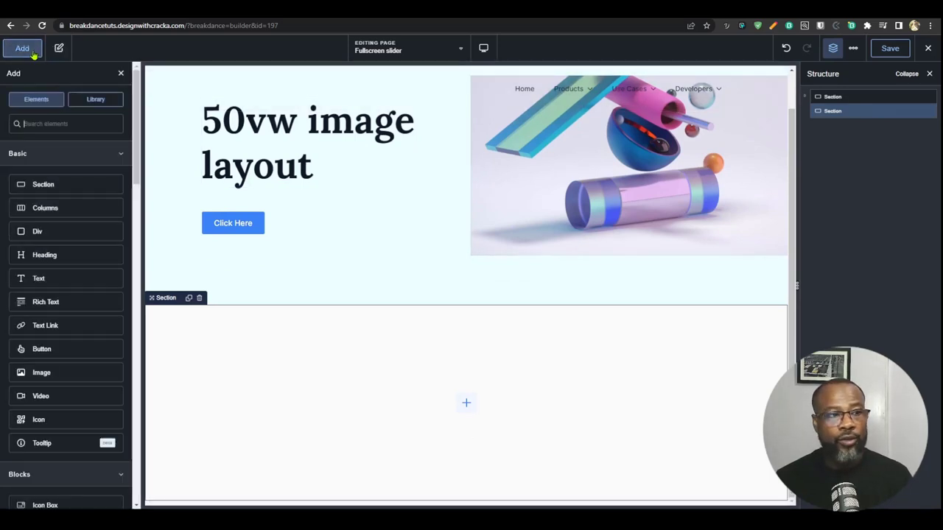
{"action": "left_click", "coordinate": [75, 209]}
{"action": "left_click", "coordinate": [394, 427]}
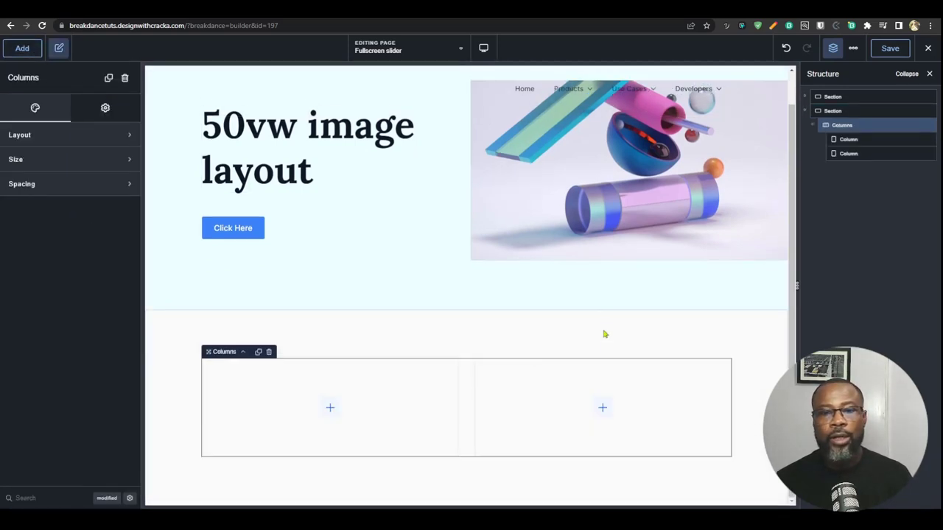
Copy the hero section's image into the new right column and its heading into the new left column
{"action": "left_click", "coordinate": [663, 189]}
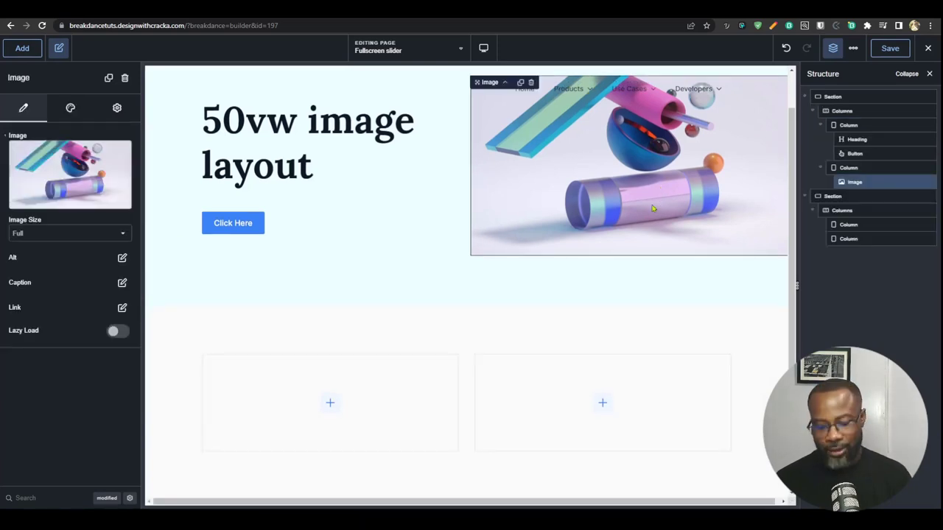
{"action": "left_click", "coordinate": [567, 405]}
{"action": "key", "text": "ctrl+v"}
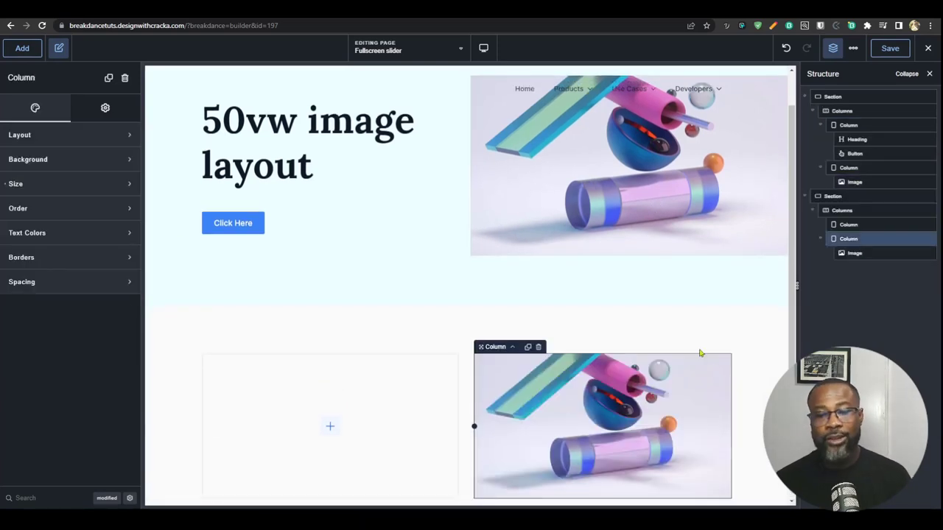
{"action": "left_click", "coordinate": [342, 175]}
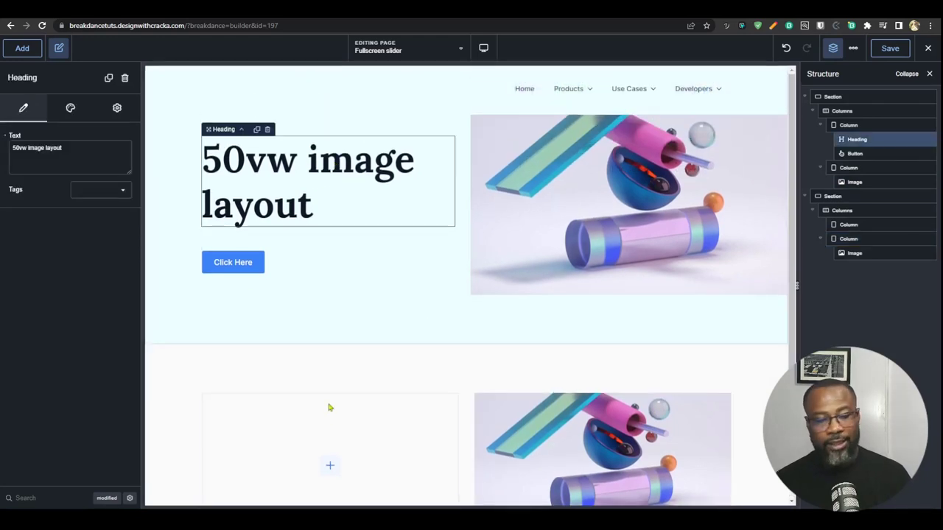
{"action": "left_click", "coordinate": [361, 439]}
{"action": "key", "text": "ctrl+v"}
Copy the hero section's Click Here button and paste it below the heading in the new left column
{"action": "left_click", "coordinate": [242, 271]}
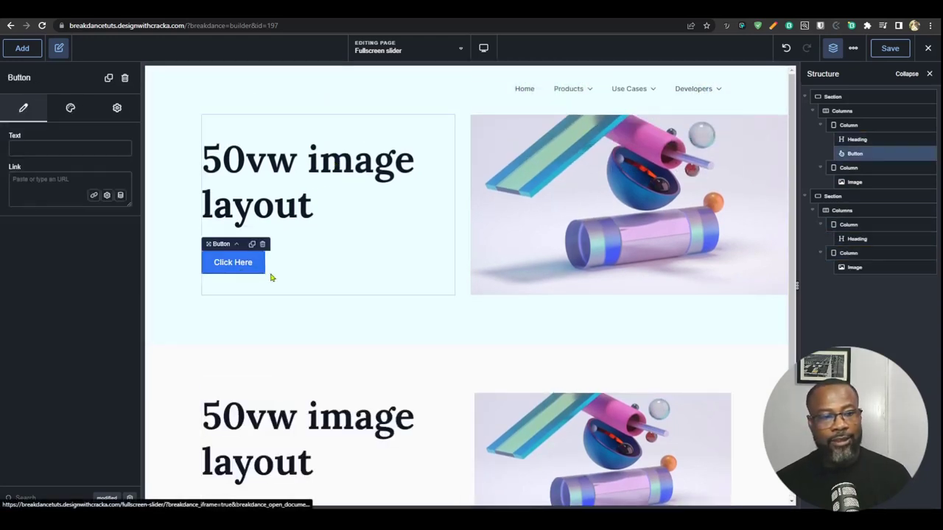
{"action": "key", "text": "ctrl+v"}
{"action": "key", "text": "ctrl+z"}
{"action": "left_click", "coordinate": [255, 273]}
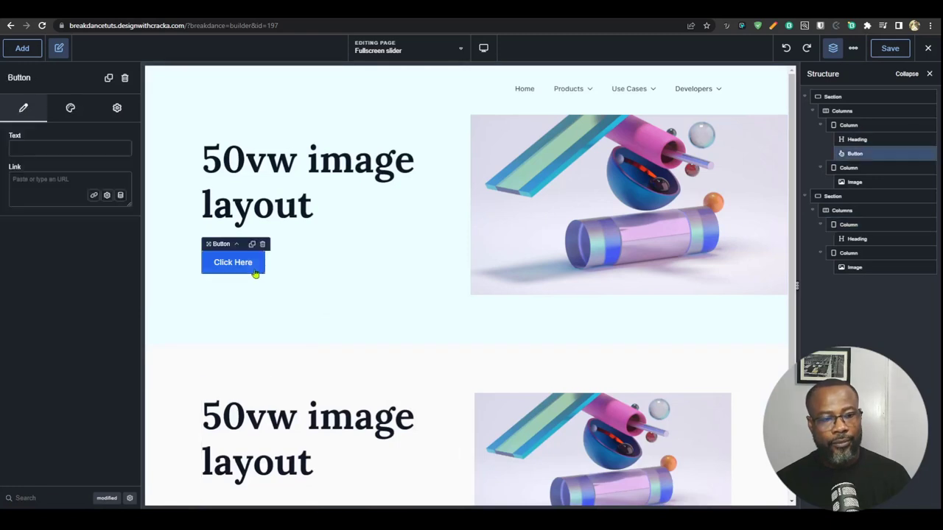
{"action": "scroll", "coordinate": [337, 396], "scroll_direction": "down", "scroll_amount": 2}
{"action": "left_click", "coordinate": [309, 371]}
{"action": "key", "text": "ctrl+v"}
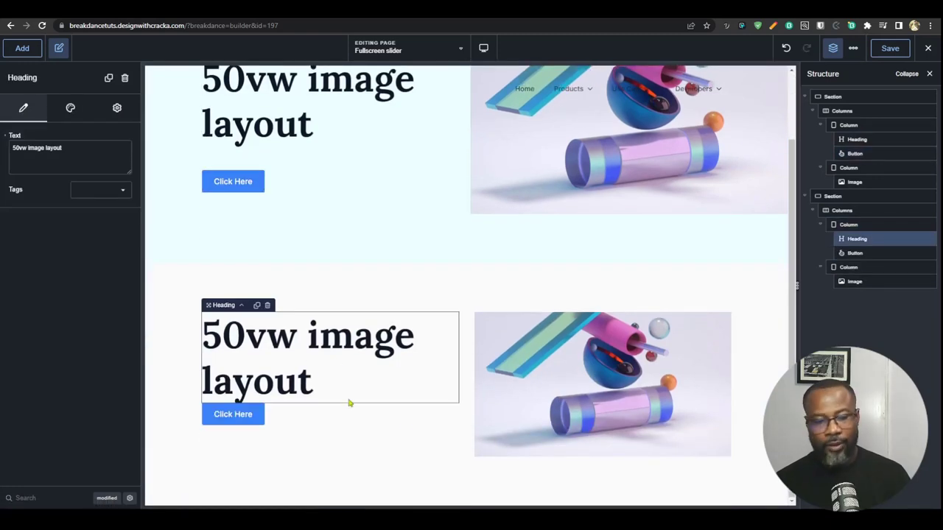
Set the gap of the new section's left column to 50 px
{"action": "left_click", "coordinate": [847, 223]}
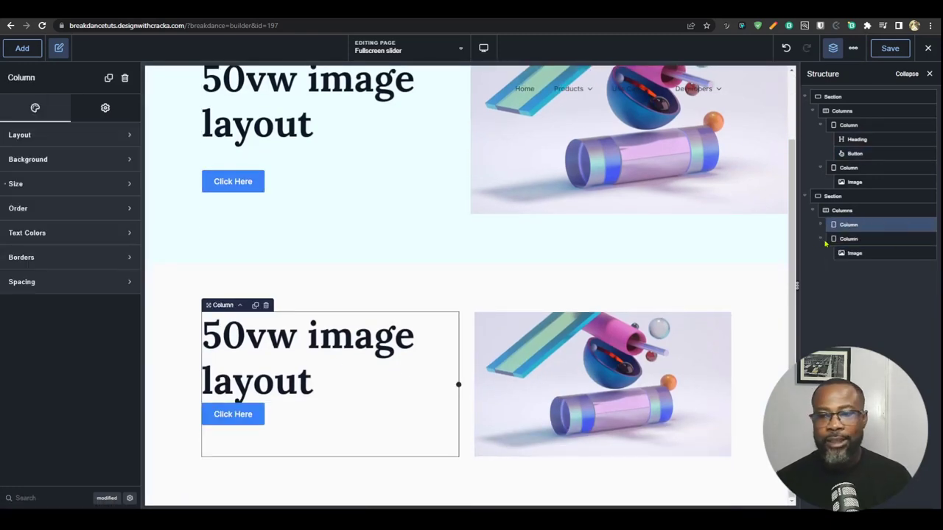
{"action": "left_click", "coordinate": [824, 240]}
{"action": "left_click", "coordinate": [847, 225]}
{"action": "left_click", "coordinate": [111, 136]}
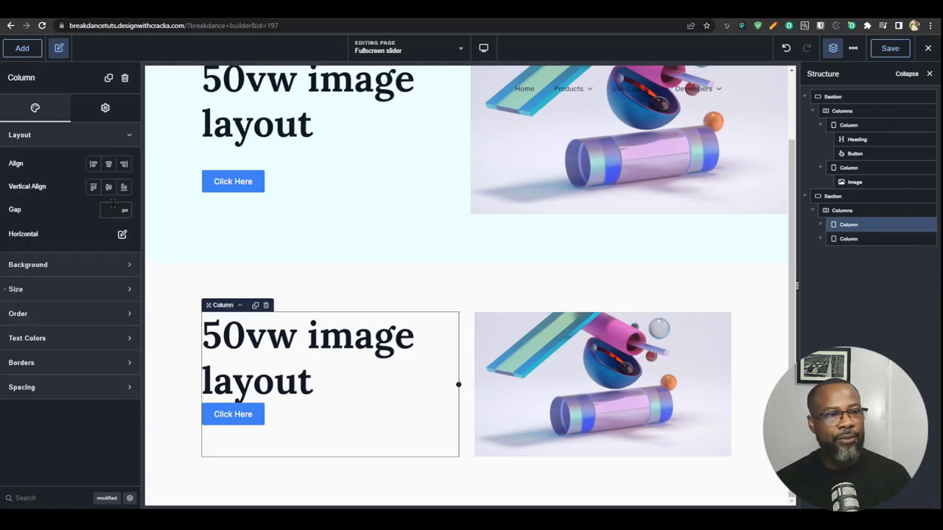
{"action": "type", "text": "50"}
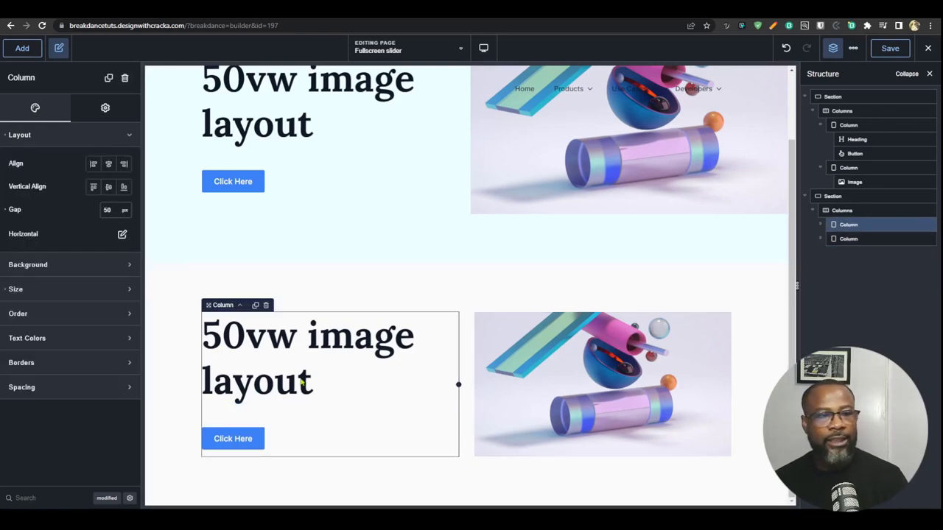
{"action": "left_click", "coordinate": [849, 239]}
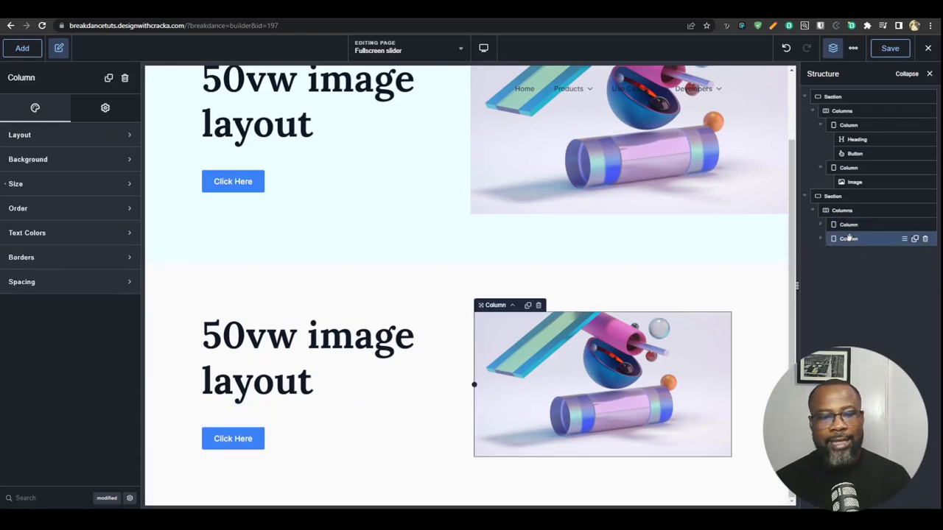
{"action": "left_click", "coordinate": [573, 376]}
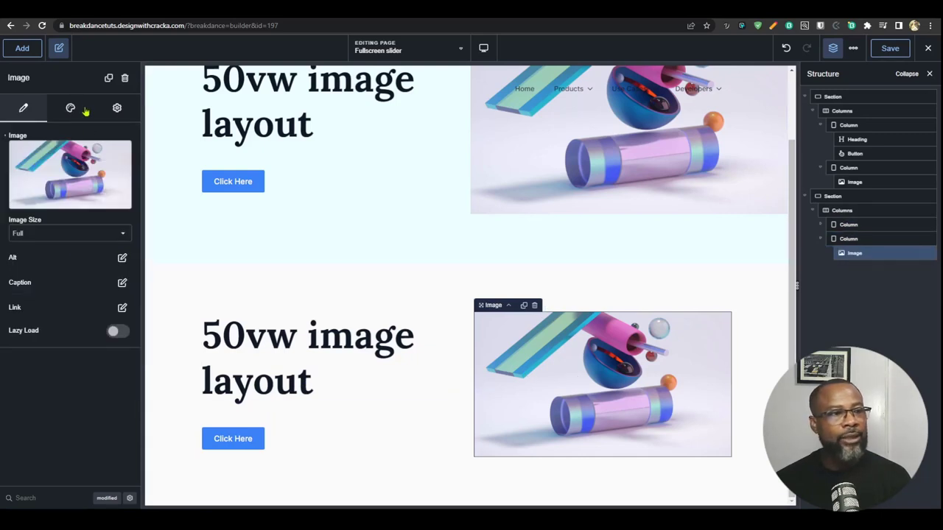
{"action": "left_click", "coordinate": [71, 108]}
{"action": "left_click", "coordinate": [508, 305]}
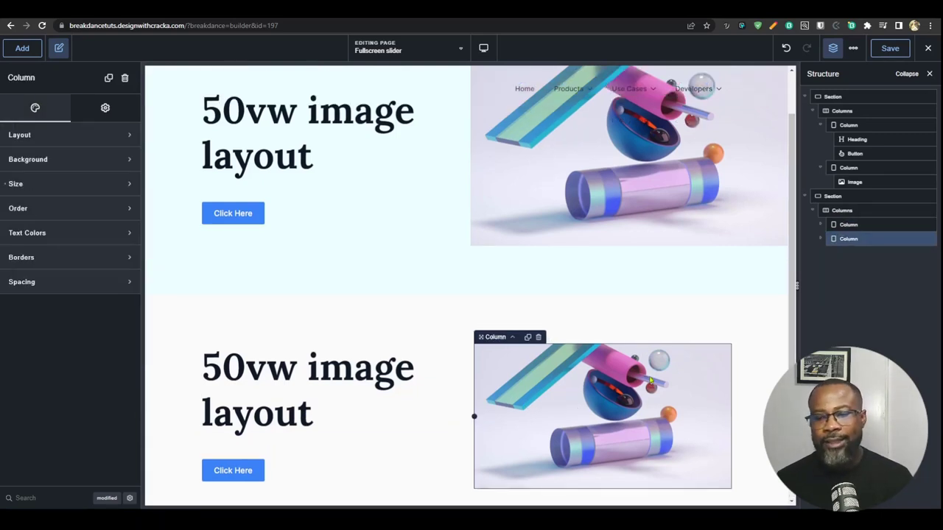
{"action": "scroll", "coordinate": [349, 405], "scroll_direction": "down", "scroll_amount": 1}
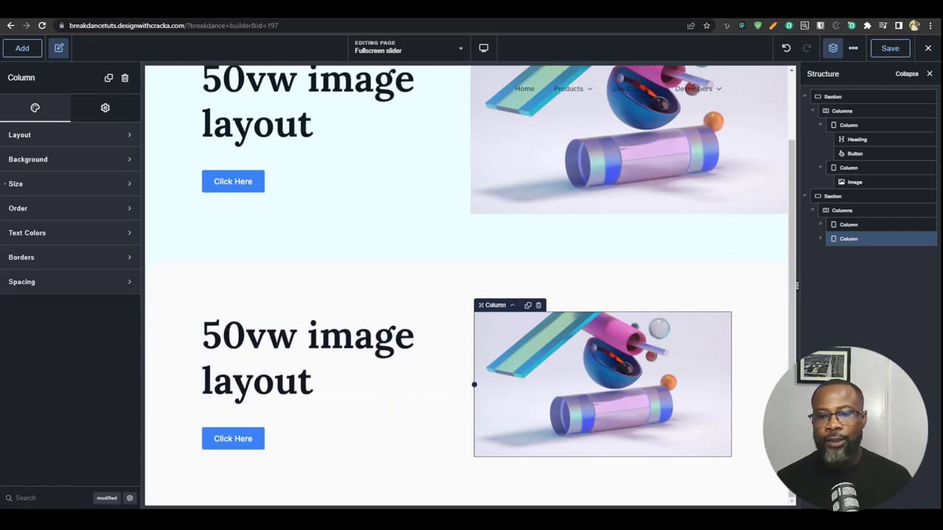
Set the width of the second section to Full
{"action": "left_click", "coordinate": [840, 196]}
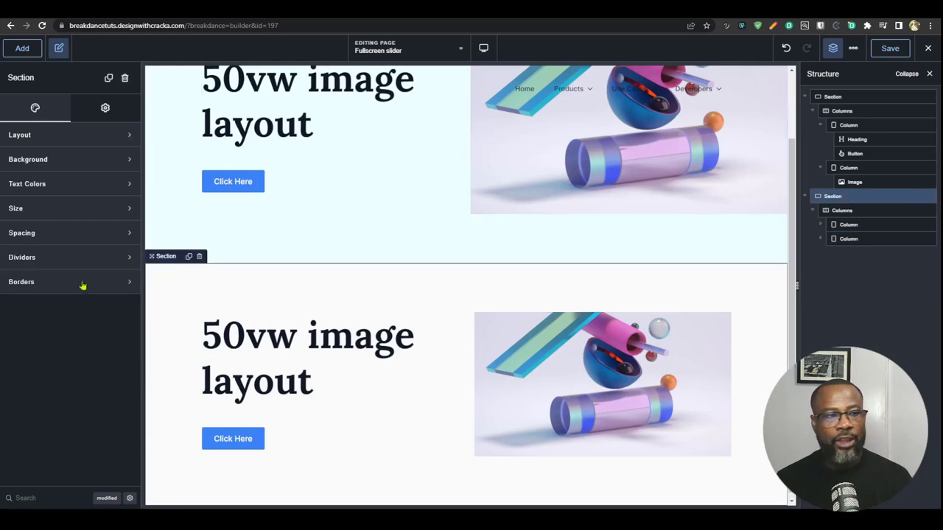
{"action": "left_click", "coordinate": [60, 221]}
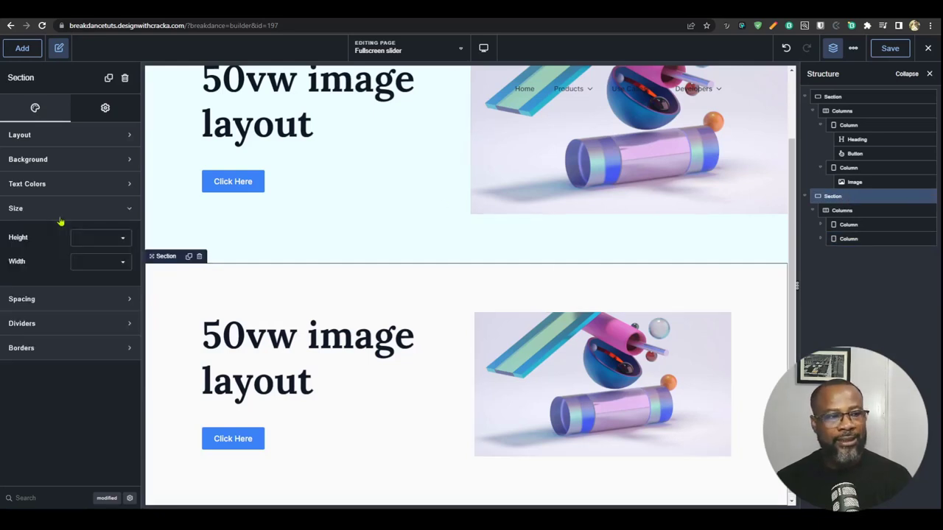
{"action": "left_click", "coordinate": [101, 264]}
{"action": "left_click", "coordinate": [87, 287]}
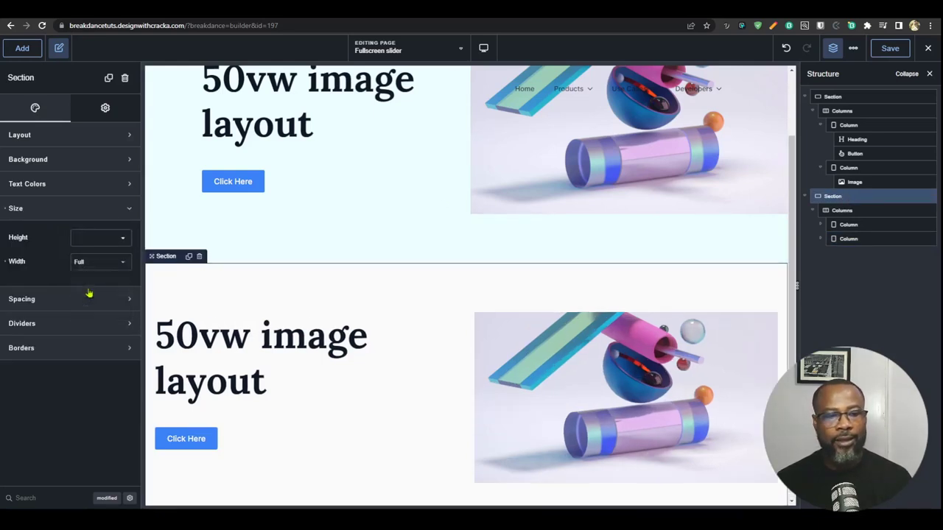
Set the second section's right, top and bottom padding to 0 px
{"action": "left_click", "coordinate": [63, 348]}
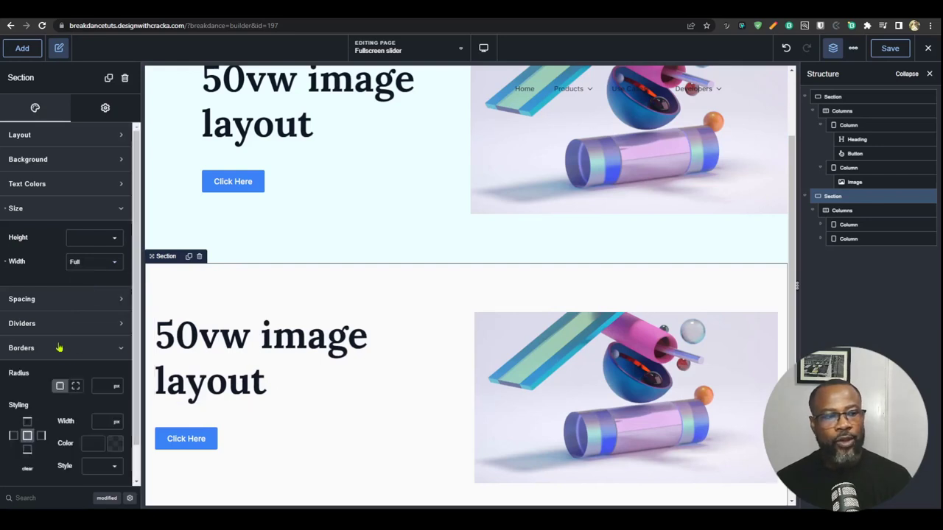
{"action": "left_click", "coordinate": [73, 299]}
{"action": "type", "text": "0"}
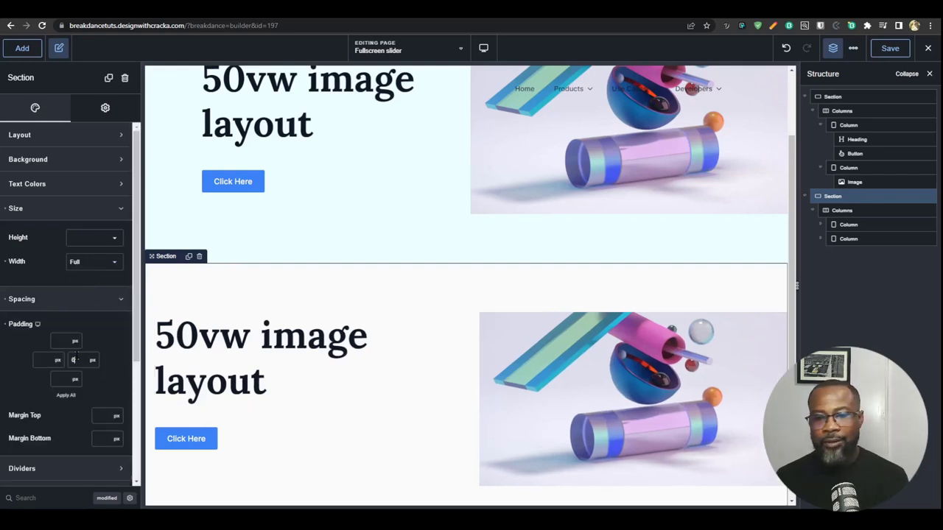
{"action": "left_click", "coordinate": [64, 341]}
{"action": "type", "text": "0"}
{"action": "left_click", "coordinate": [65, 379]}
{"action": "type", "text": "0"}
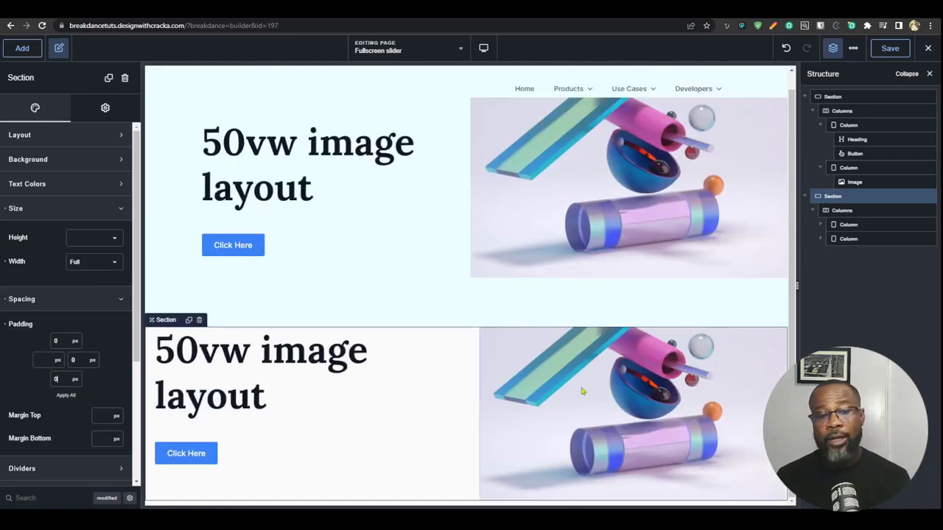
{"action": "scroll", "coordinate": [133, 412], "scroll_direction": "down", "scroll_amount": 1}
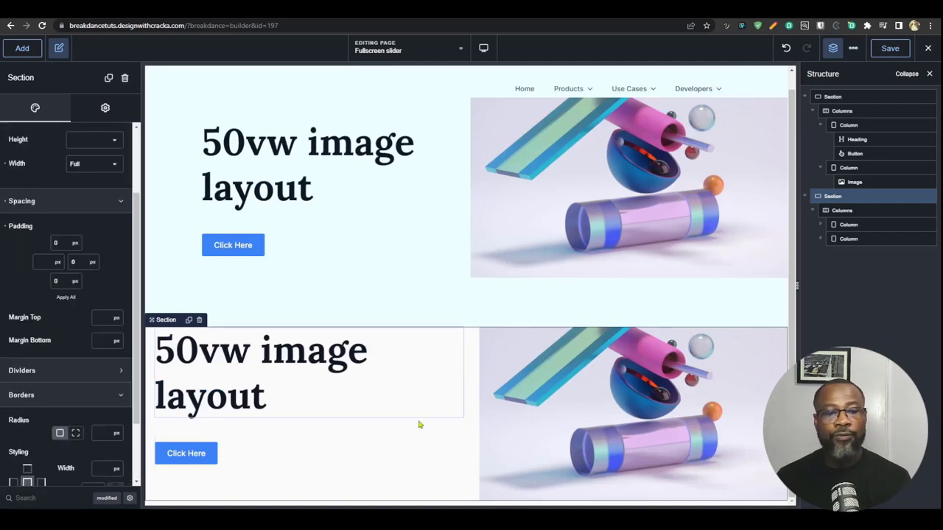
Center the content of the second section's left column vertically and set its top and bottom padding to 6 rem
{"action": "left_click", "coordinate": [232, 410]}
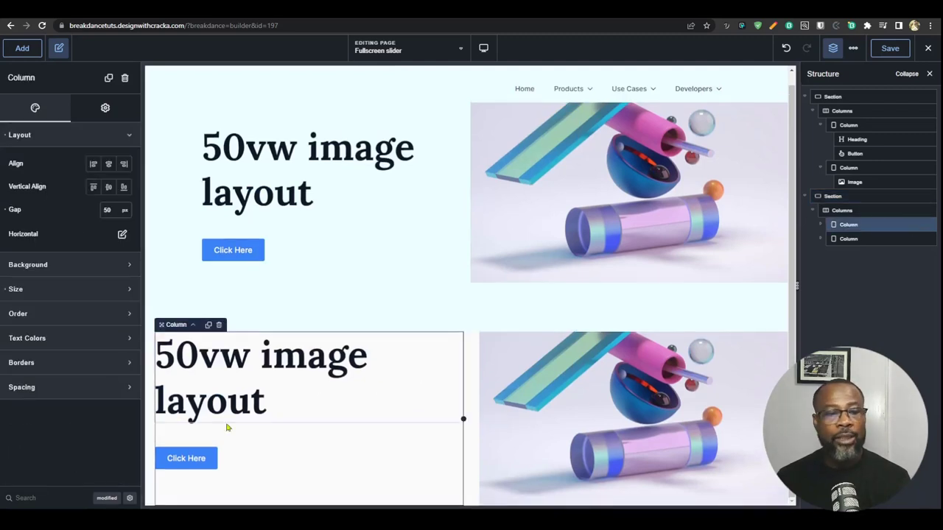
{"action": "left_click", "coordinate": [108, 187]}
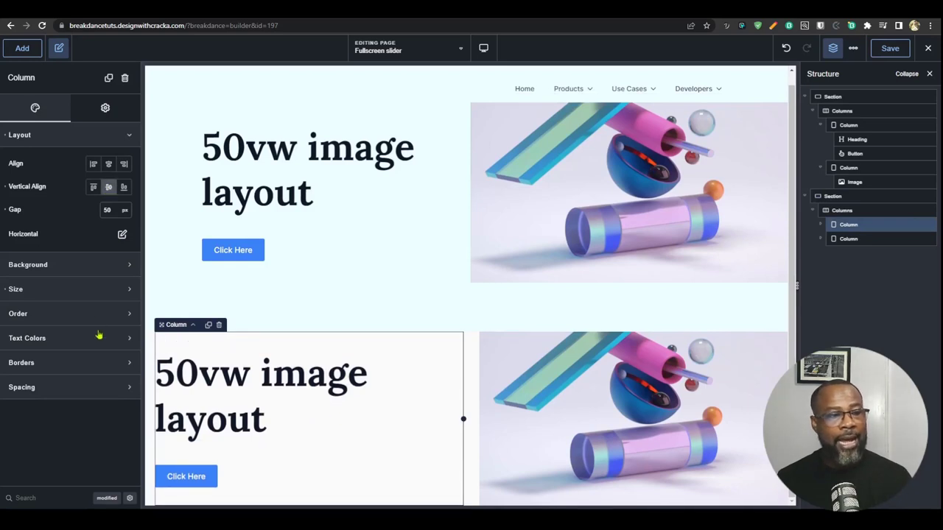
{"action": "left_click", "coordinate": [70, 388]}
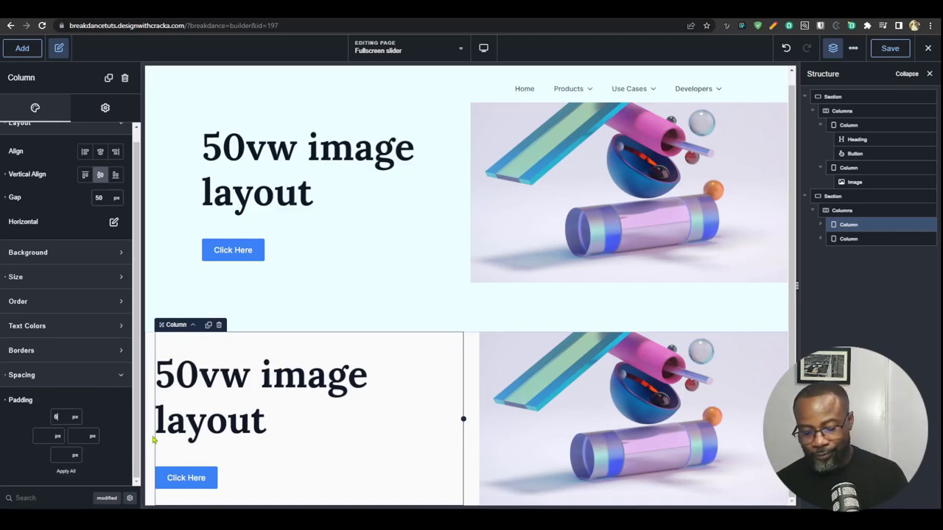
{"action": "type", "text": "6"}
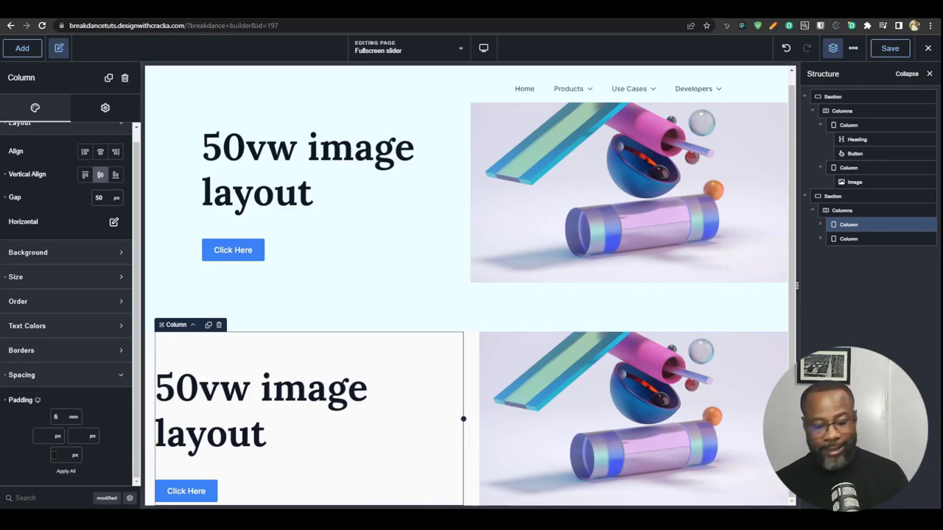
{"action": "left_click", "coordinate": [54, 455]}
{"action": "type", "text": "6"}
Review both sections of the layout on the live page
{"action": "scroll", "coordinate": [468, 265], "scroll_direction": "down", "scroll_amount": 1}
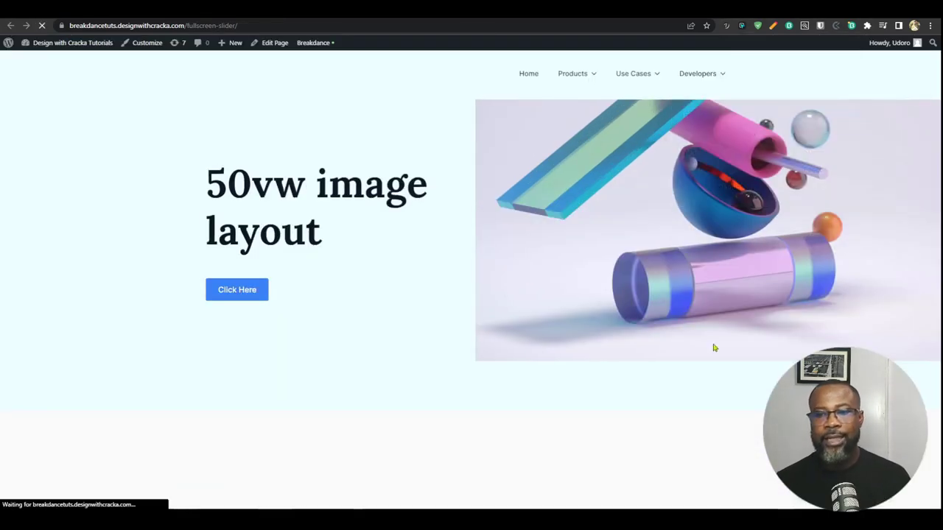
{"action": "scroll", "coordinate": [711, 347], "scroll_direction": "down", "scroll_amount": 3}
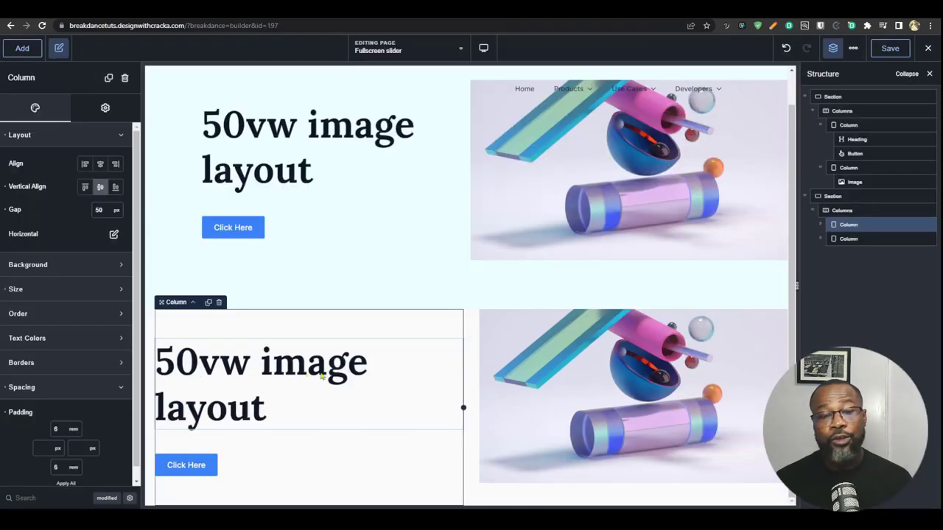
Clear the container width for sections in the global settings, save, and return to the page structure
{"action": "left_click", "coordinate": [853, 48]}
{"action": "left_click", "coordinate": [871, 73]}
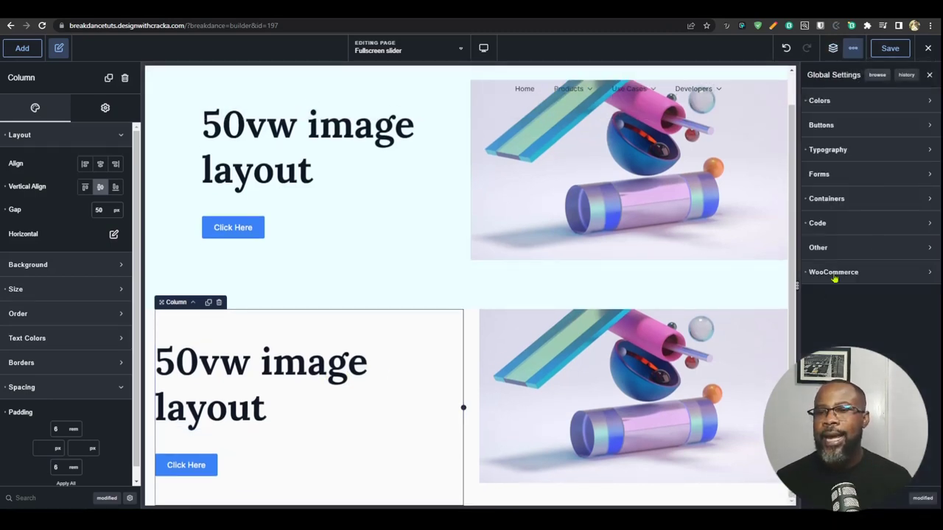
{"action": "left_click", "coordinate": [845, 204]}
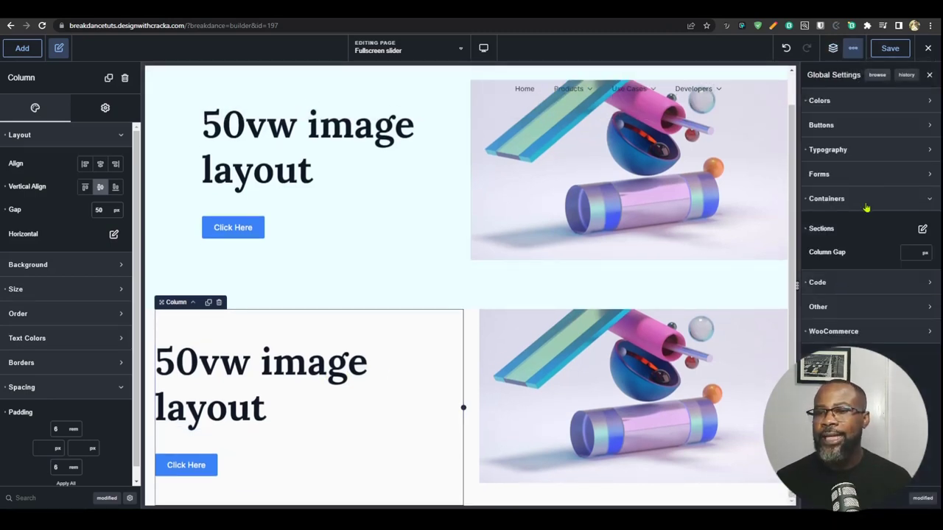
{"action": "left_click", "coordinate": [921, 228]}
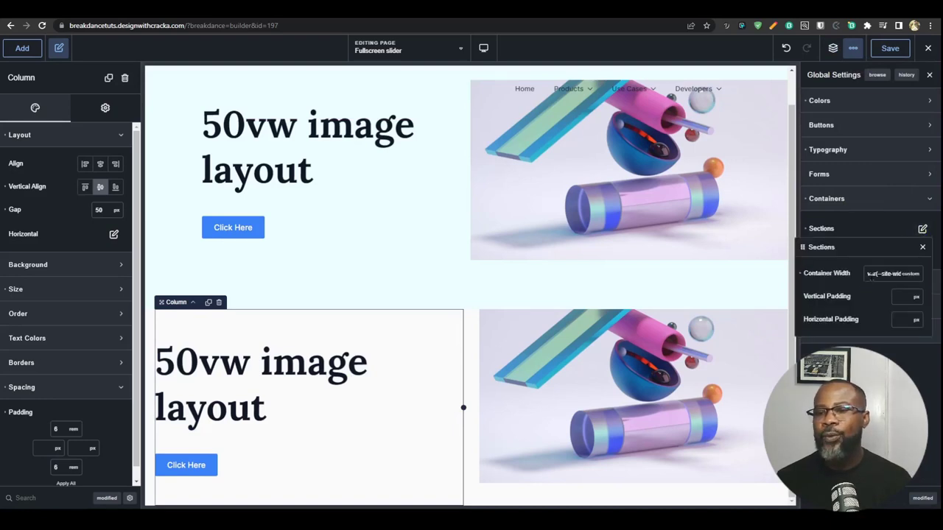
{"action": "left_click_drag", "start_coordinate": [867, 273], "coordinate": [907, 276]}
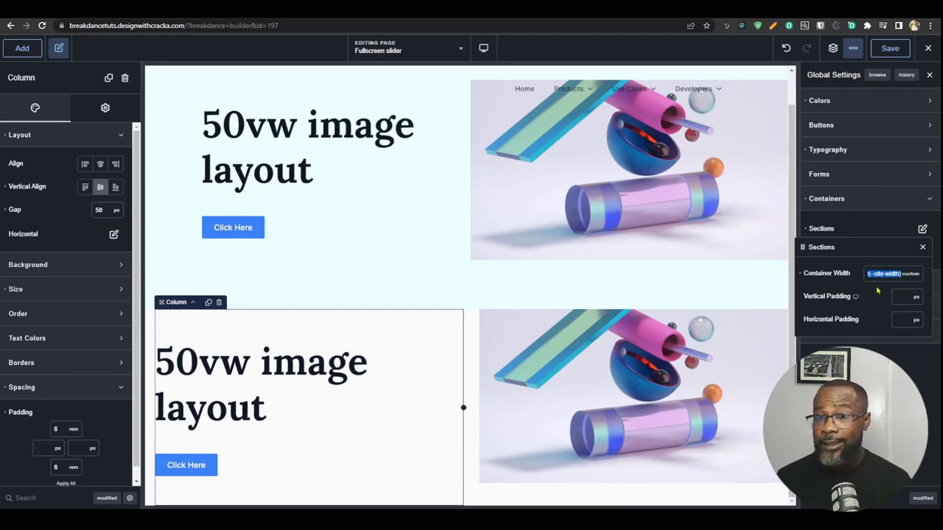
{"action": "key", "text": "BackSpace"}
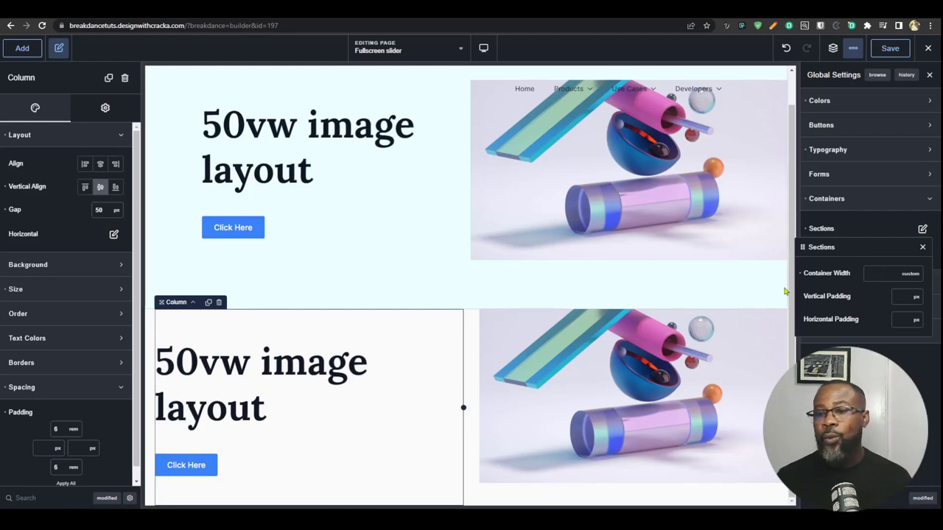
{"action": "left_click", "coordinate": [923, 247]}
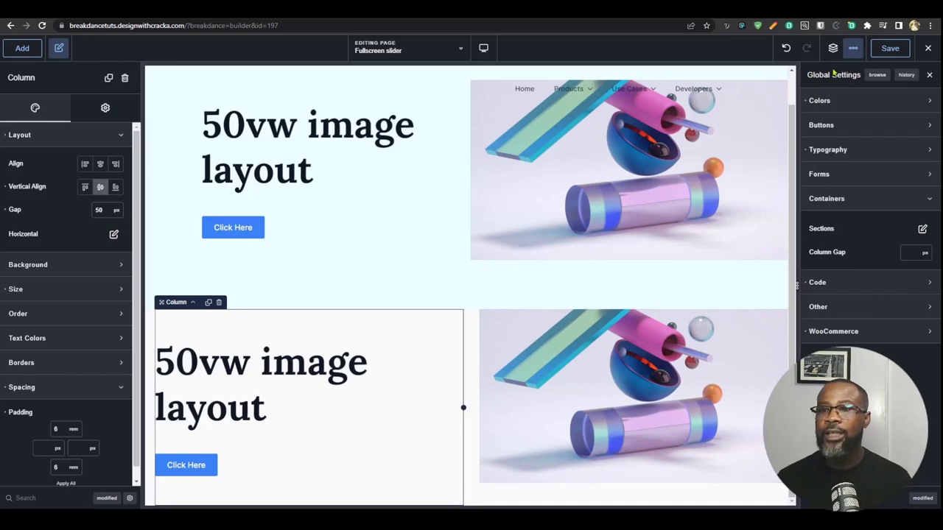
{"action": "left_click", "coordinate": [889, 48]}
{"action": "left_click", "coordinate": [832, 49]}
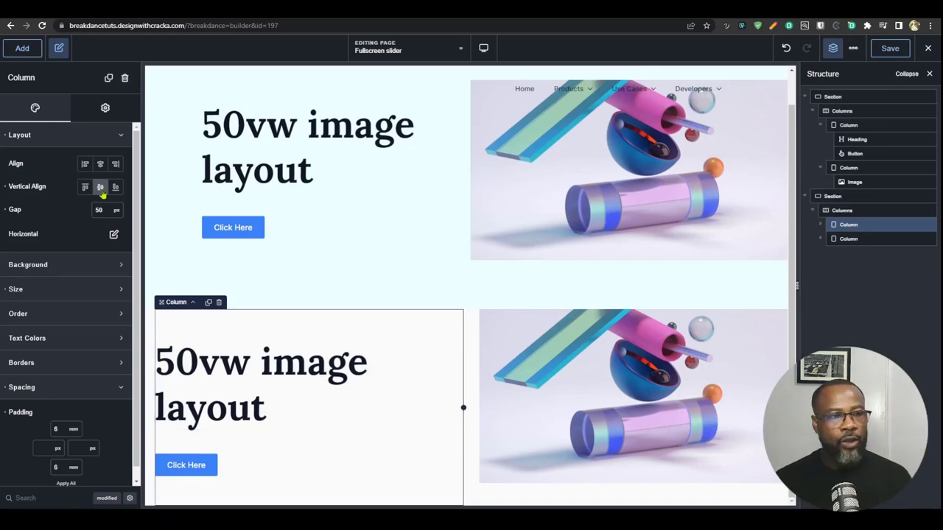
Set the wrapper width of the second section's left column to calc(1120px / 2), save, and reload the live page
{"action": "left_click", "coordinate": [64, 295]}
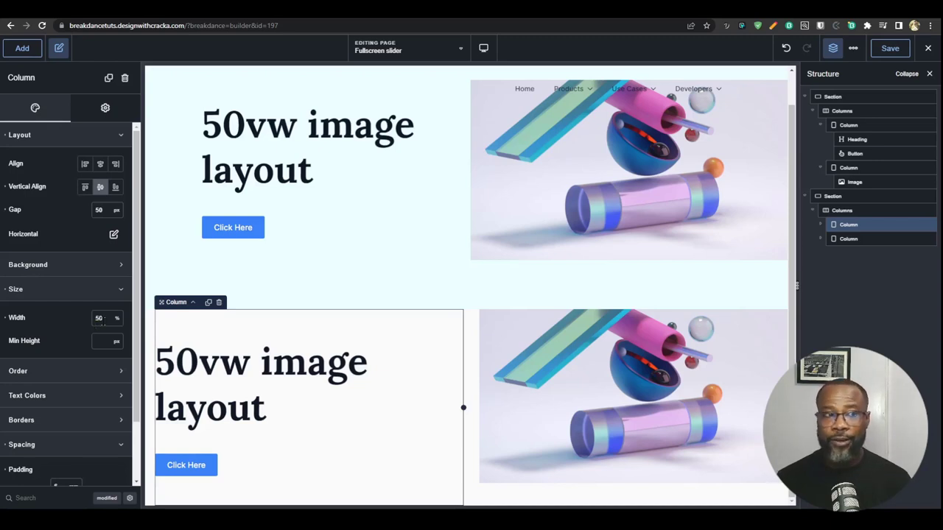
{"action": "left_click", "coordinate": [97, 133]}
{"action": "left_click", "coordinate": [106, 108]}
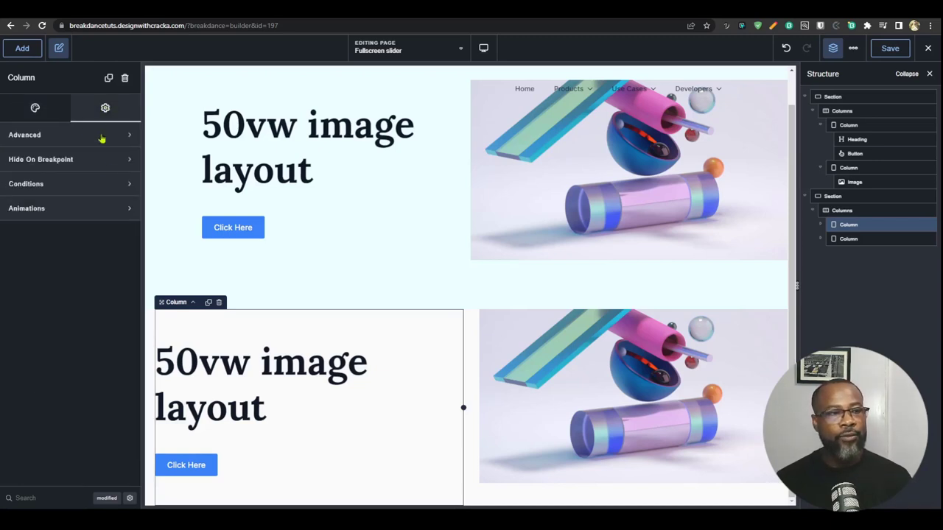
{"action": "left_click", "coordinate": [92, 139]}
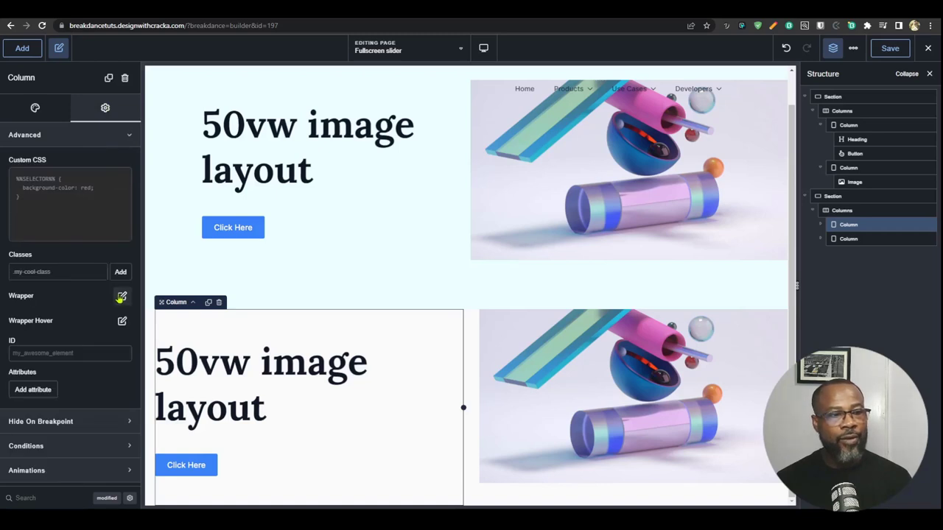
{"action": "left_click", "coordinate": [120, 296]}
{"action": "left_click", "coordinate": [116, 384]}
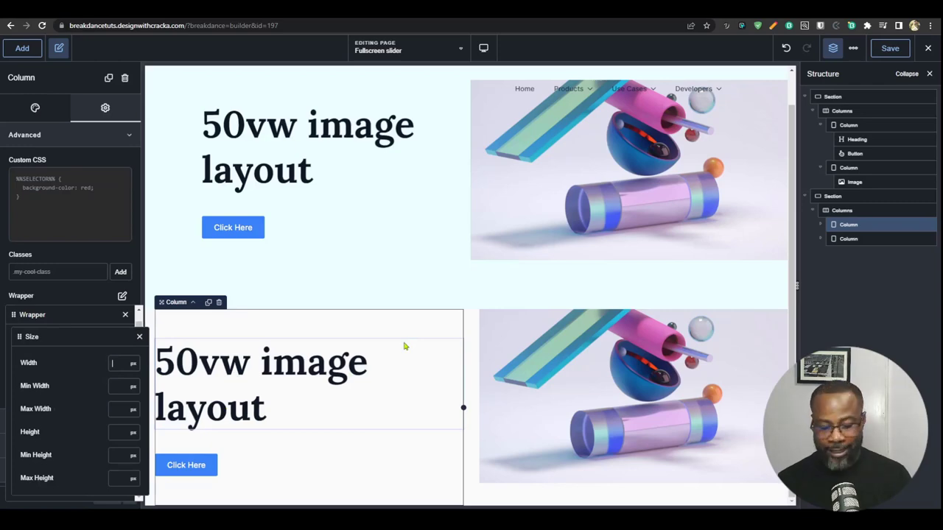
{"action": "type", "text": "ca"}
{"action": "type", "text": "lc("}
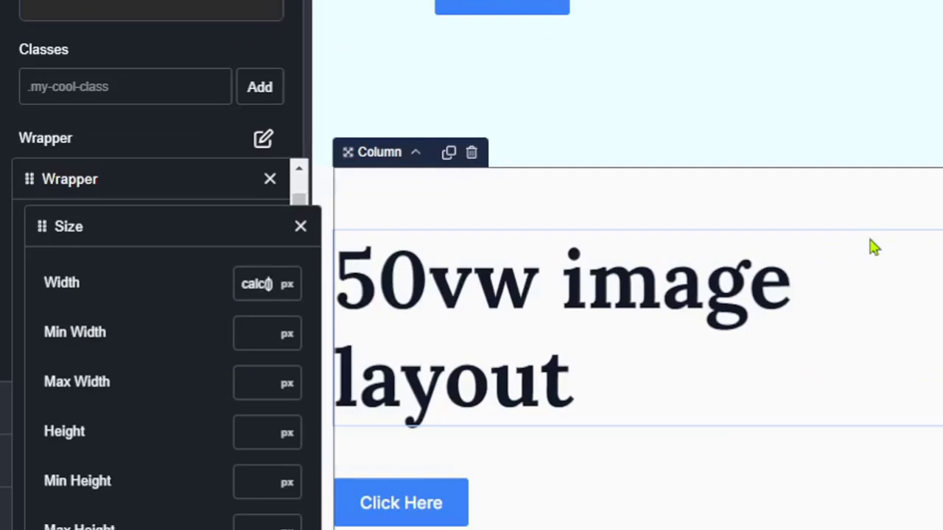
{"action": "type", "text": "1120"}
{"action": "type", "text": "px "}
{"action": "type", "text": "/ 2"}
{"action": "left_click", "coordinate": [286, 284]}
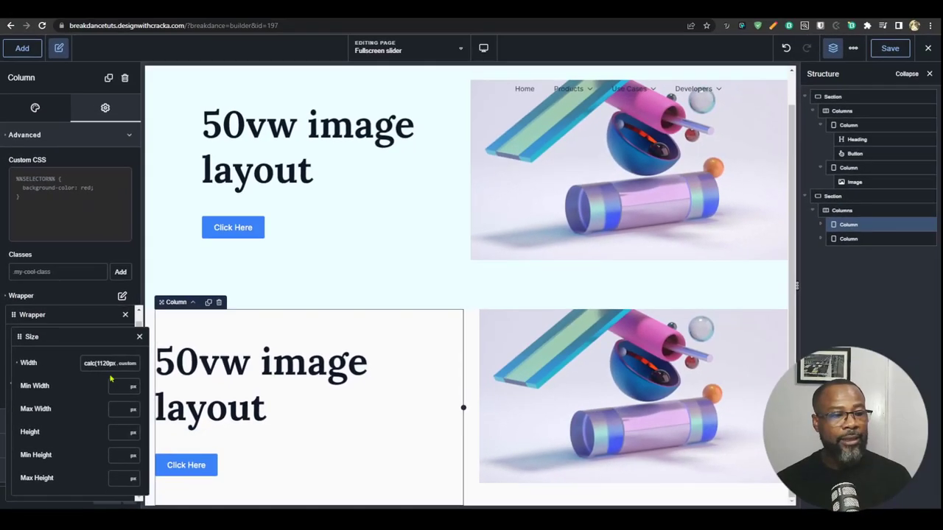
{"action": "type", "text": "/ 2)"}
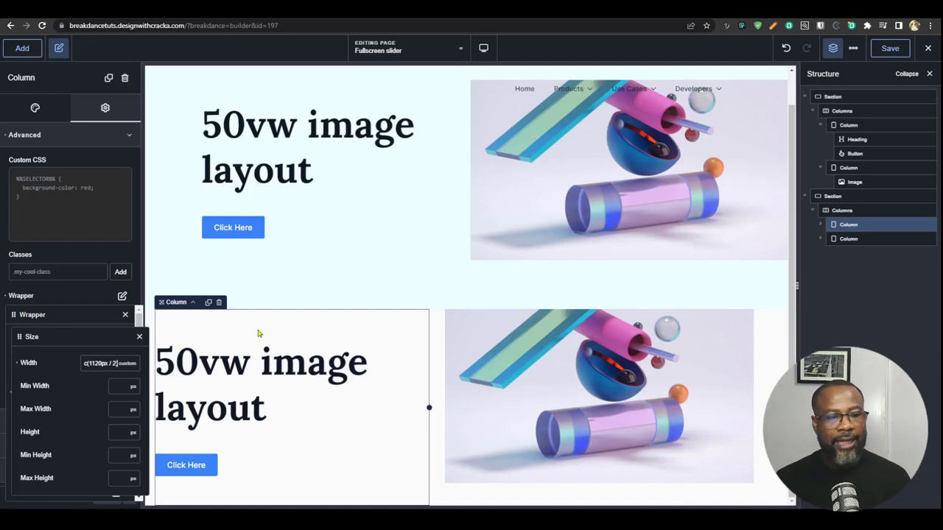
{"action": "left_click", "coordinate": [884, 48]}
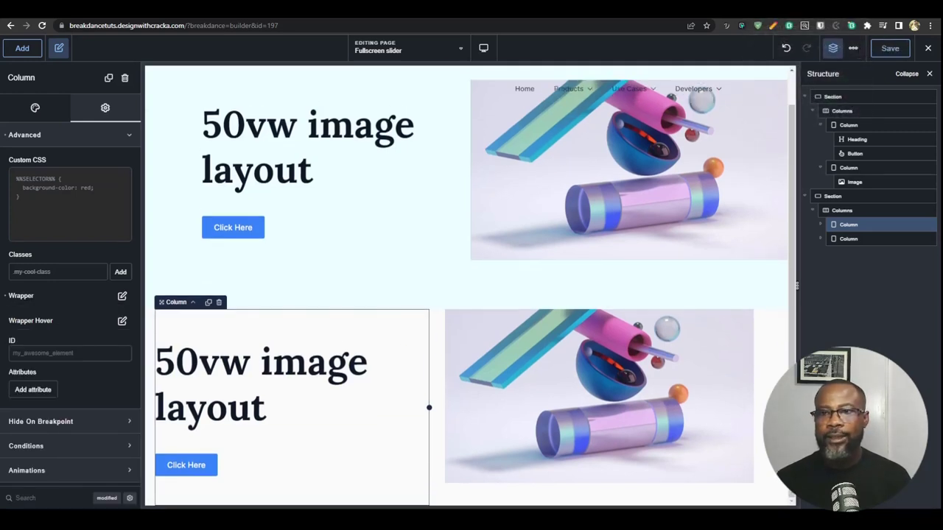
{"action": "key", "text": "ctrl+Tab"}
{"action": "key", "text": "ctrl+r"}
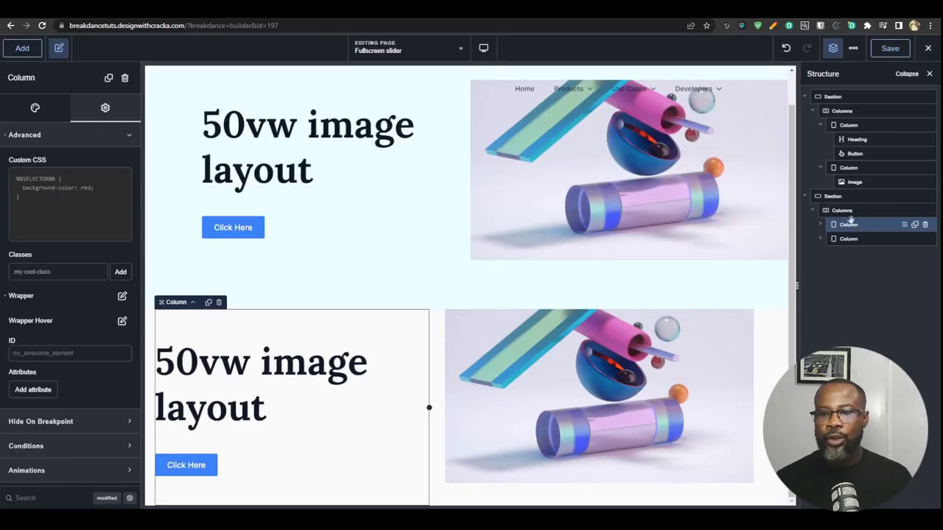
Set the second section's Columns wrapper to flex display with the row direction
{"action": "left_click", "coordinate": [847, 212]}
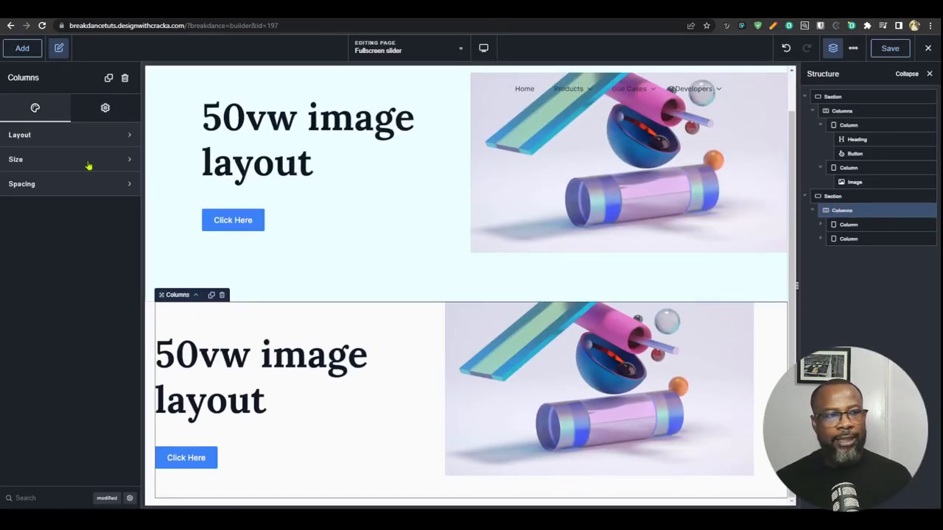
{"action": "left_click", "coordinate": [105, 110]}
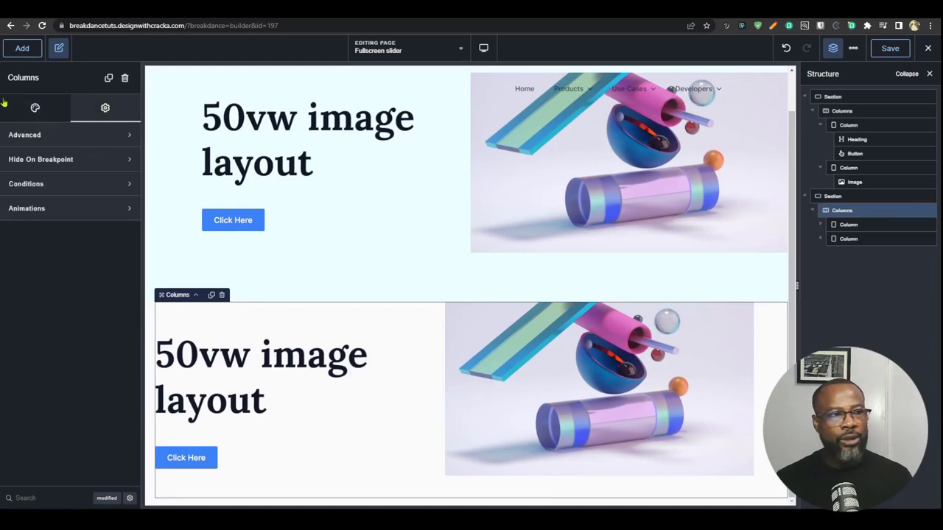
{"action": "left_click", "coordinate": [33, 109]}
{"action": "left_click", "coordinate": [59, 135]}
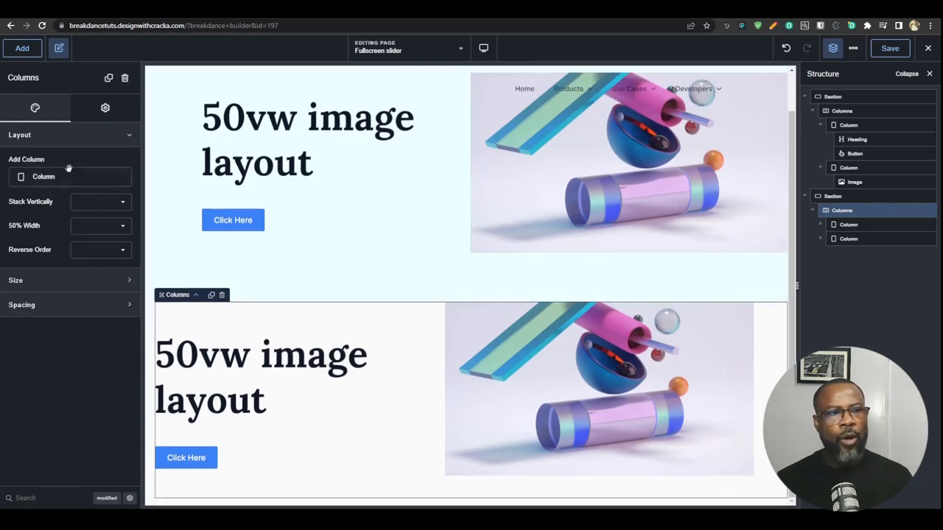
{"action": "left_click", "coordinate": [97, 112]}
{"action": "left_click", "coordinate": [100, 135]}
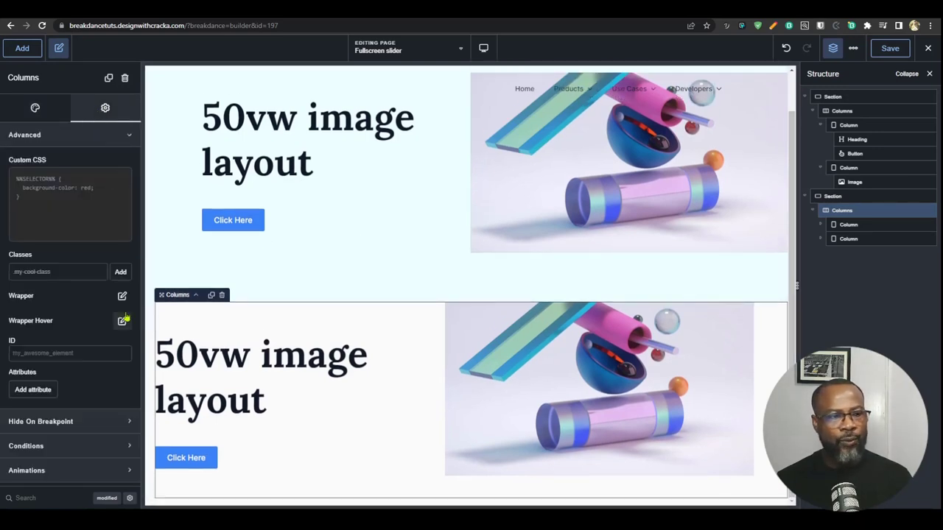
{"action": "left_click", "coordinate": [123, 296]}
{"action": "left_click", "coordinate": [115, 368]}
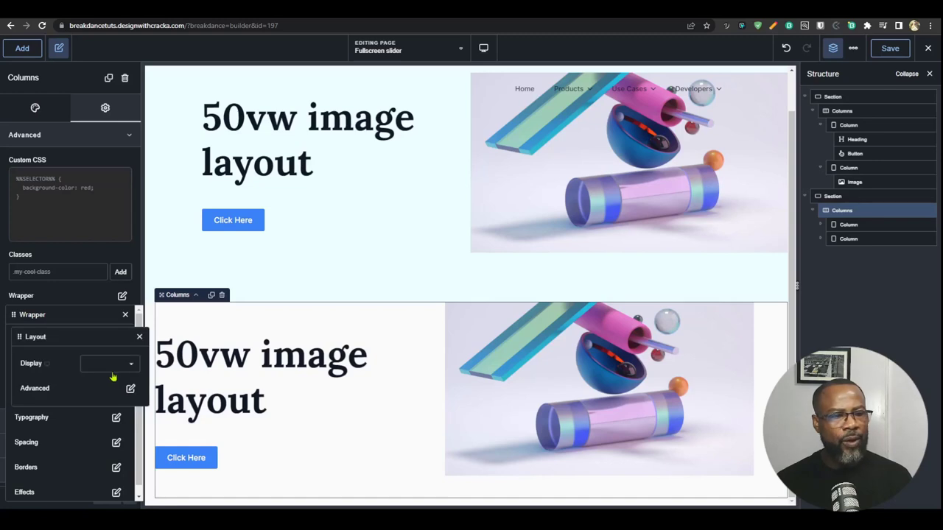
{"action": "left_click", "coordinate": [118, 365]}
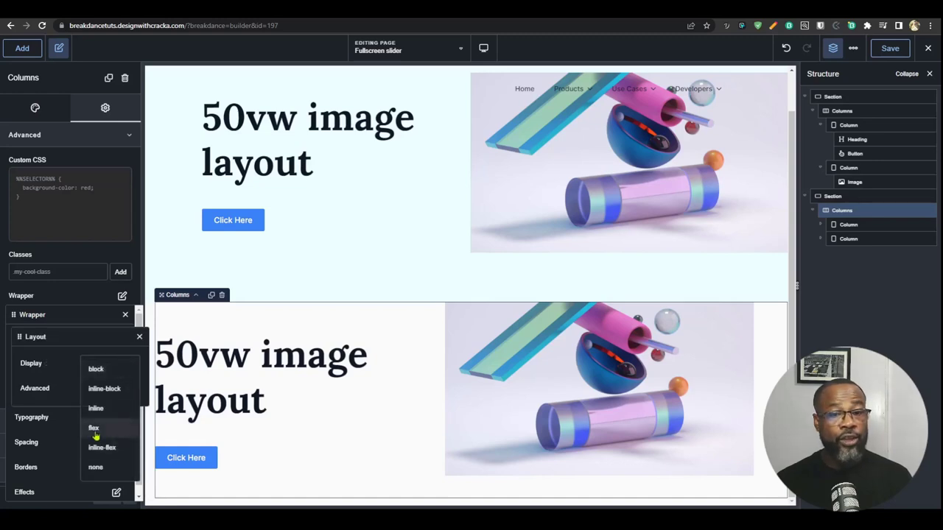
{"action": "left_click", "coordinate": [95, 428]}
{"action": "left_click", "coordinate": [116, 368]}
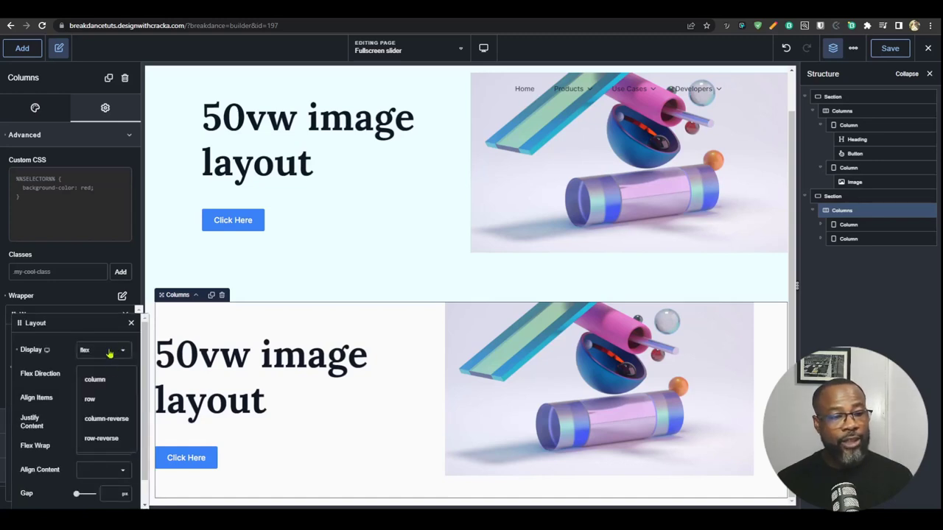
{"action": "left_click", "coordinate": [97, 399]}
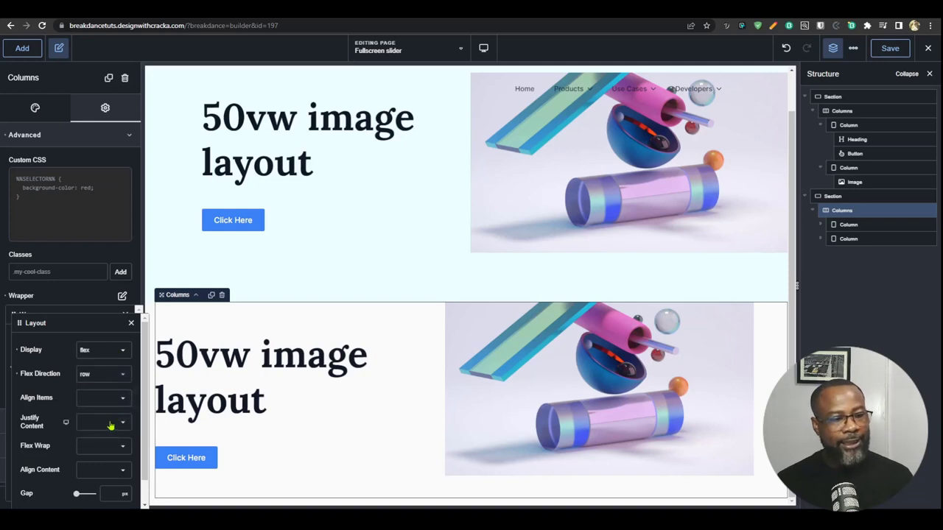
Justify the Columns wrapper's content to flex-end, then save and reload the live page
{"action": "left_click", "coordinate": [109, 426]}
{"action": "left_click", "coordinate": [95, 431]}
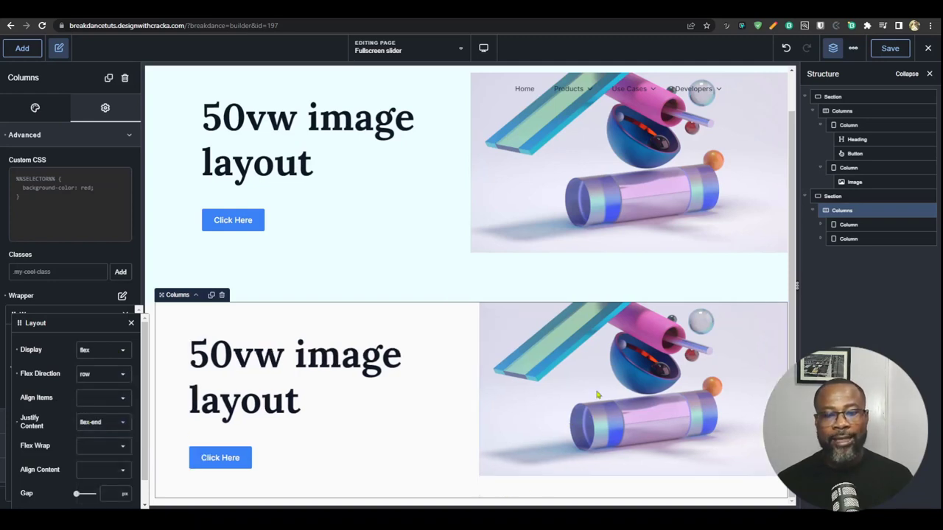
{"action": "left_click", "coordinate": [890, 48]}
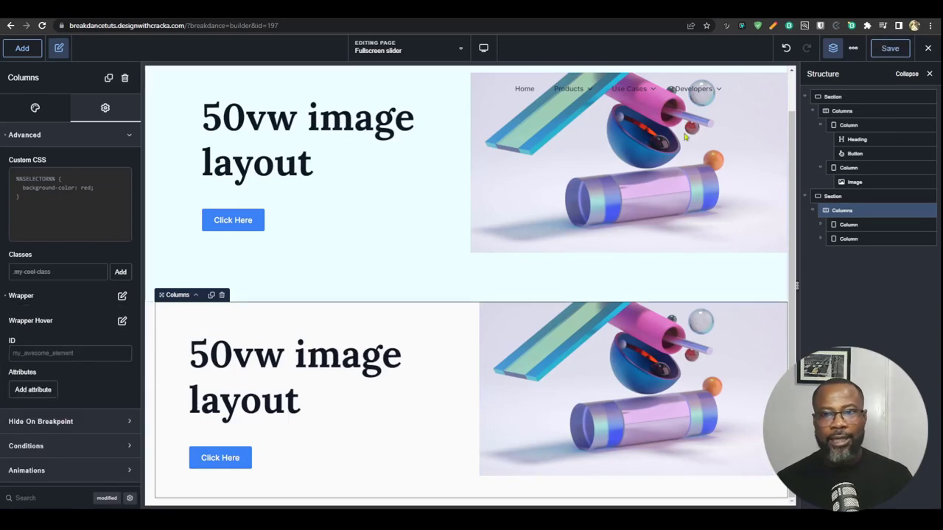
{"action": "left_click", "coordinate": [799, 9]}
{"action": "key", "text": "ctrl+r"}
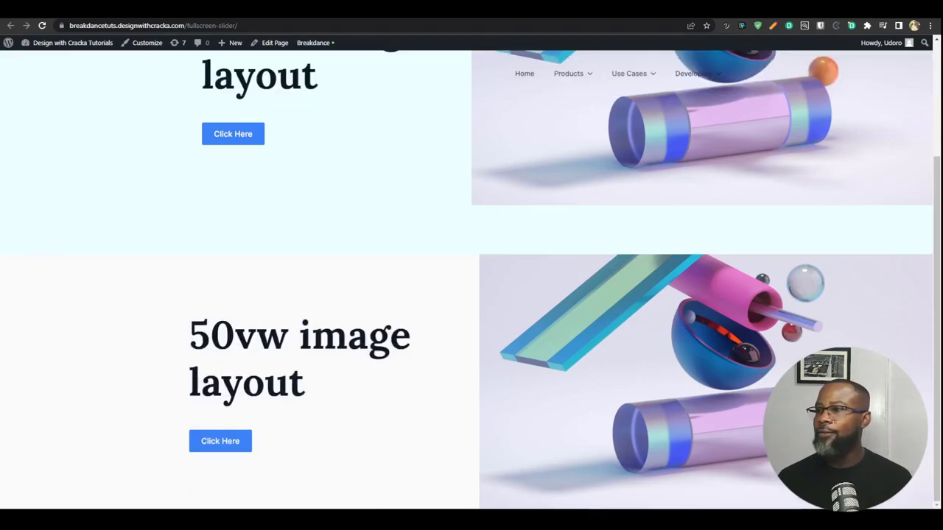
Preview the live page in responsive mode and narrow the viewport to check how the second section adapts
{"action": "key", "text": "ctrl+shift+m"}
{"action": "left_click_drag", "start_coordinate": [726, 134], "coordinate": [761, 159]}
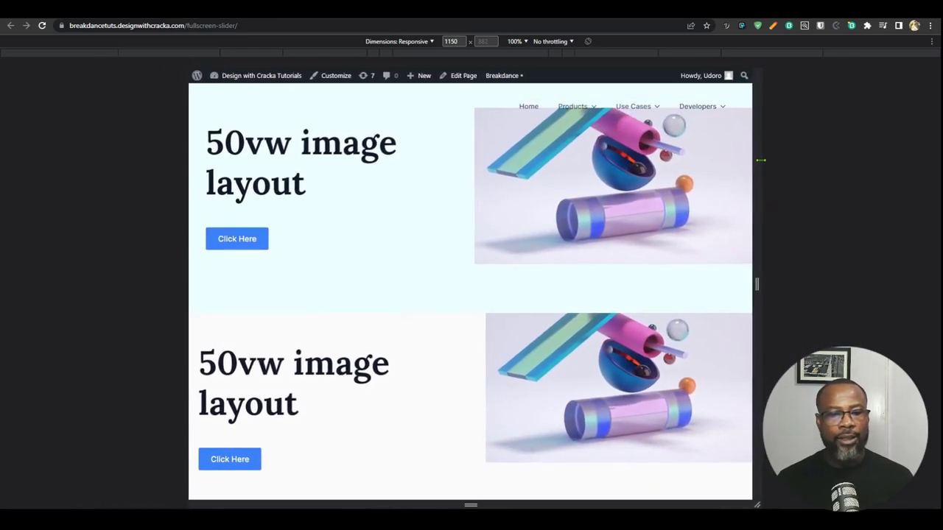
{"action": "scroll", "coordinate": [596, 265], "scroll_direction": "down", "scroll_amount": 4}
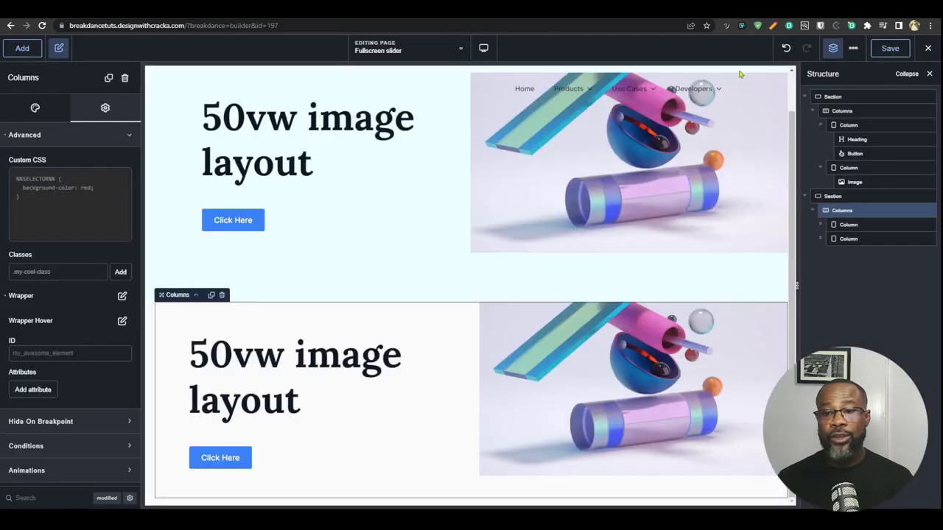
Set the second section's columns to stack vertically at Phone Landscape, then save and reload the live page
{"action": "left_click", "coordinate": [35, 111]}
{"action": "left_click", "coordinate": [109, 201]}
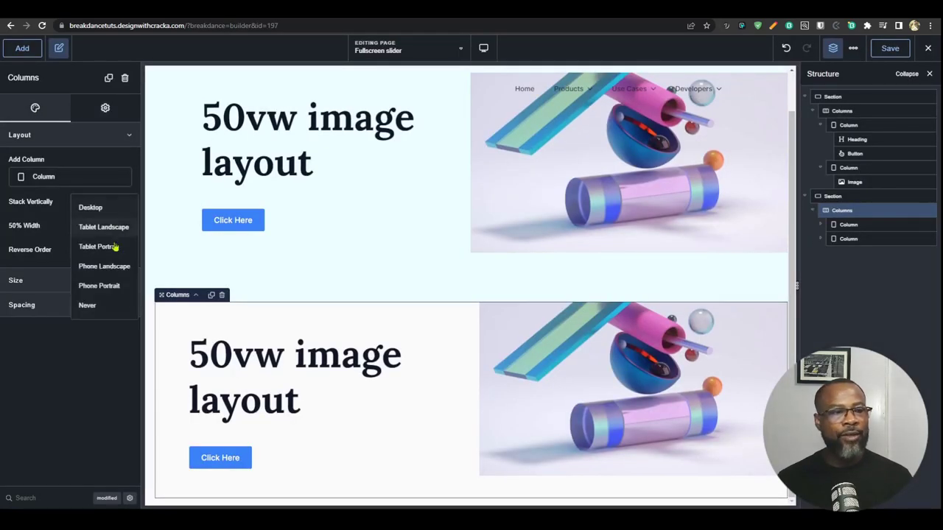
{"action": "left_click", "coordinate": [110, 266]}
{"action": "left_click", "coordinate": [888, 51]}
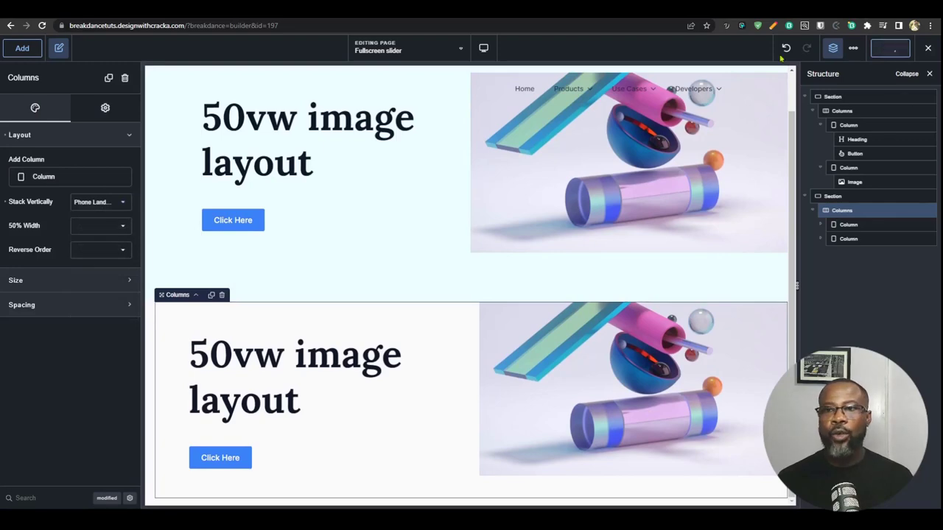
{"action": "left_click", "coordinate": [833, 9]}
{"action": "key", "text": "ctrl+r"}
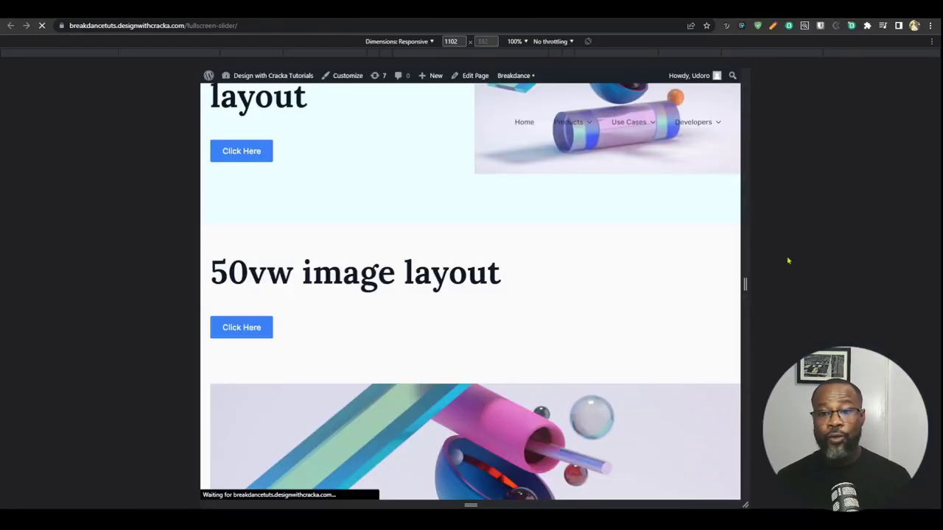
Compare both sections on the live page at wide and narrow viewport widths, including 978, 844 and 1850 px
{"action": "left_click_drag", "start_coordinate": [745, 283], "coordinate": [912, 284]}
{"action": "scroll", "coordinate": [490, 296], "scroll_direction": "down", "scroll_amount": 1}
{"action": "scroll", "coordinate": [479, 405], "scroll_direction": "up", "scroll_amount": 3}
{"action": "scroll", "coordinate": [485, 411], "scroll_direction": "down", "scroll_amount": 2}
{"action": "left_click_drag", "start_coordinate": [917, 287], "coordinate": [717, 321]}
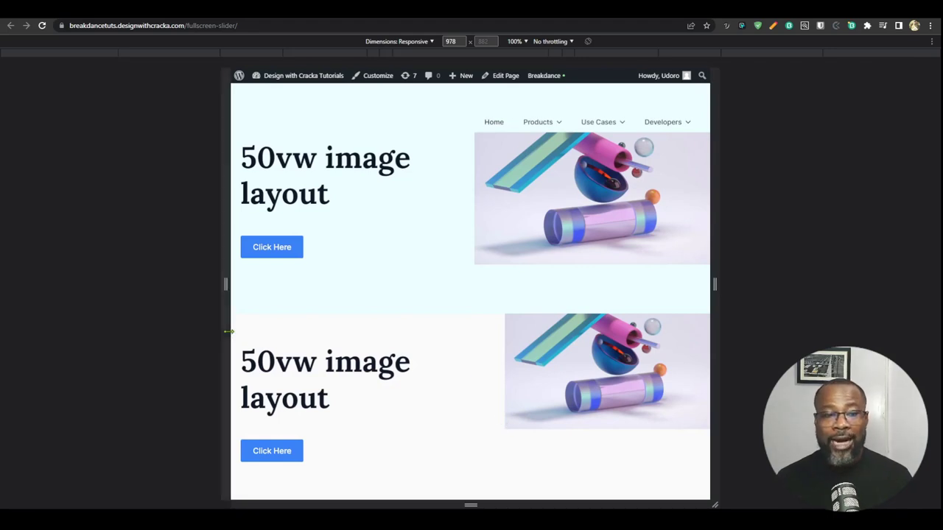
{"action": "left_click_drag", "start_coordinate": [715, 284], "coordinate": [682, 285]}
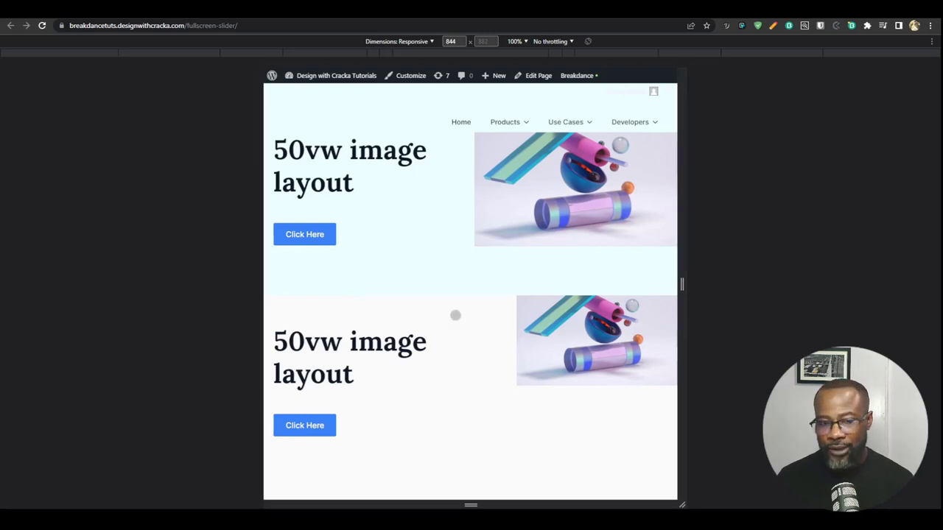
{"action": "left_click_drag", "start_coordinate": [683, 282], "coordinate": [927, 283]}
{"action": "scroll", "coordinate": [260, 315], "scroll_direction": "down", "scroll_amount": 3}
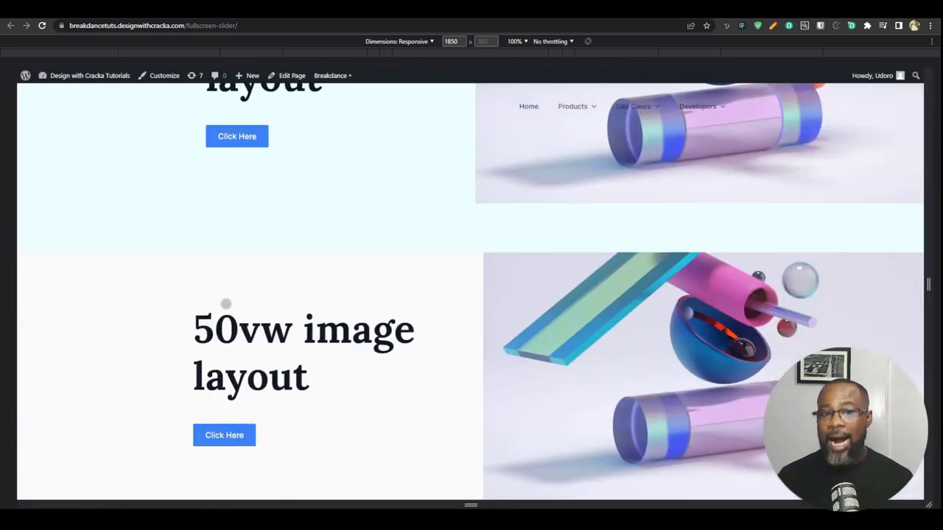
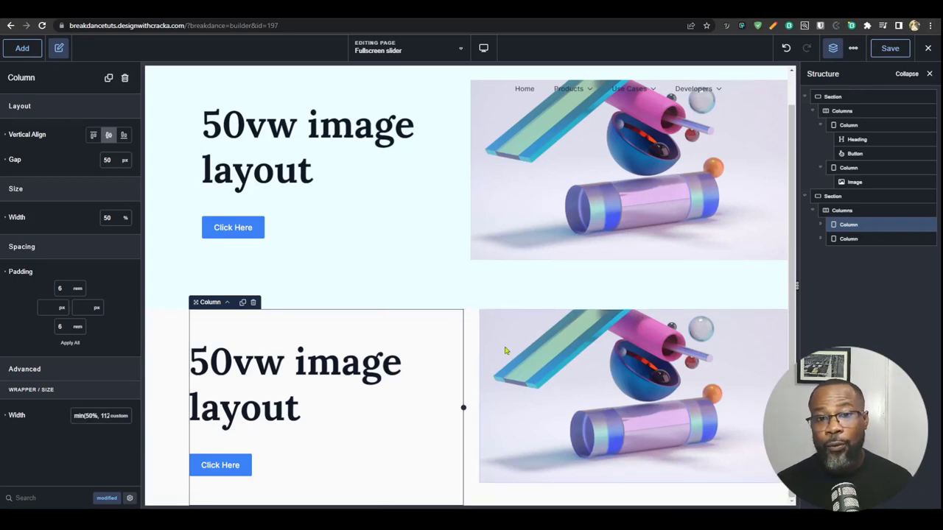
Set the column gap of the second section's Columns element to 0 px
{"action": "left_click", "coordinate": [842, 210]}
{"action": "left_click", "coordinate": [103, 111]}
{"action": "left_click", "coordinate": [37, 112]}
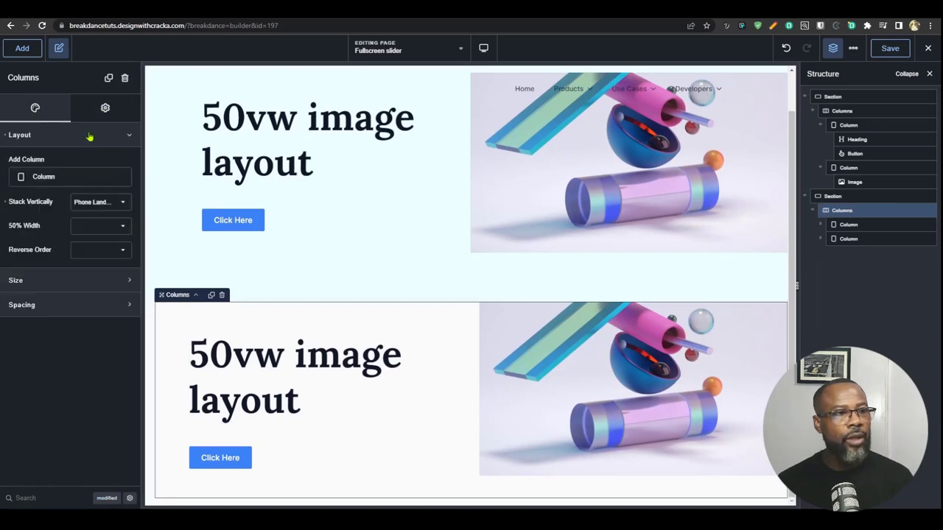
{"action": "left_click", "coordinate": [89, 136]}
{"action": "left_click", "coordinate": [93, 185]}
{"action": "left_click", "coordinate": [105, 213]}
{"action": "type", "text": "0"}
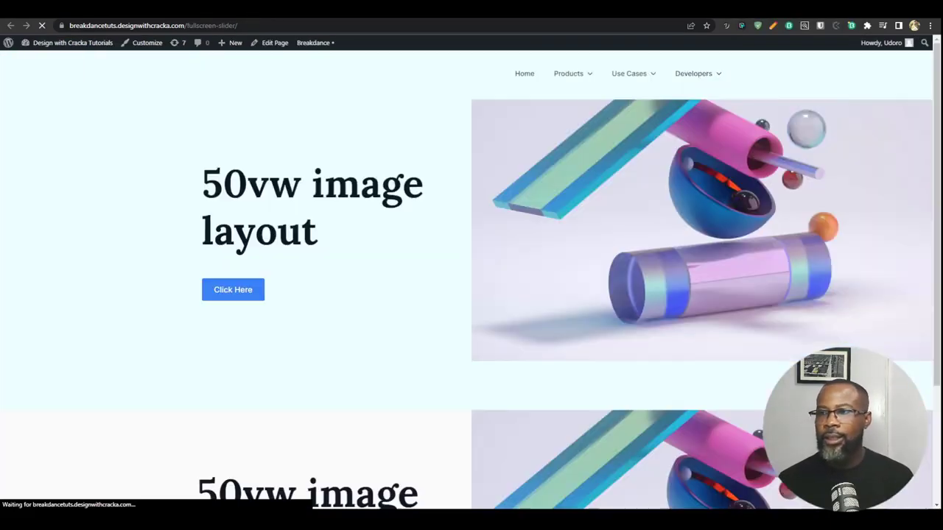
Preview the live page in responsive mode and compare both sections at 1678, 1836, 862 and 798 px widths
{"action": "key", "text": "ctrl+shift+c"}
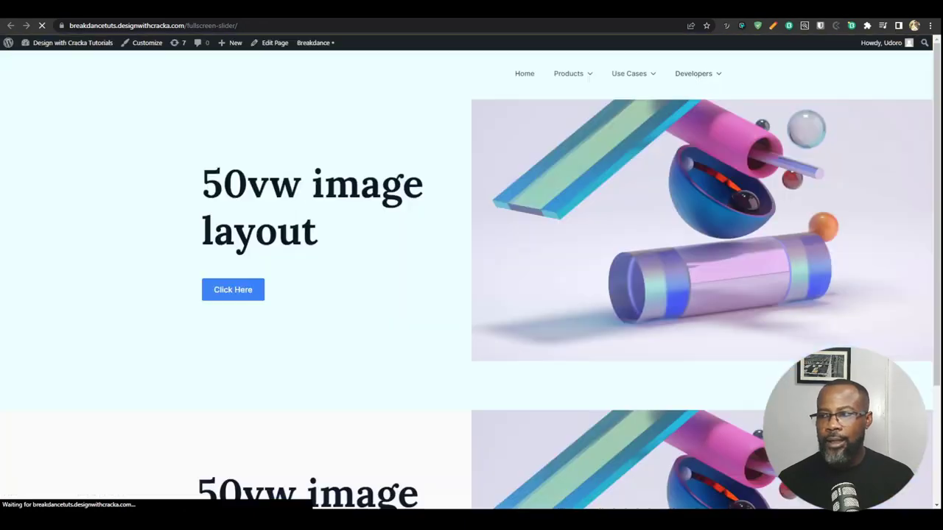
{"action": "key", "text": "ctrl+shift+m"}
{"action": "left_click_drag", "start_coordinate": [665, 286], "coordinate": [891, 283]}
{"action": "scroll", "coordinate": [292, 413], "scroll_direction": "down", "scroll_amount": 3}
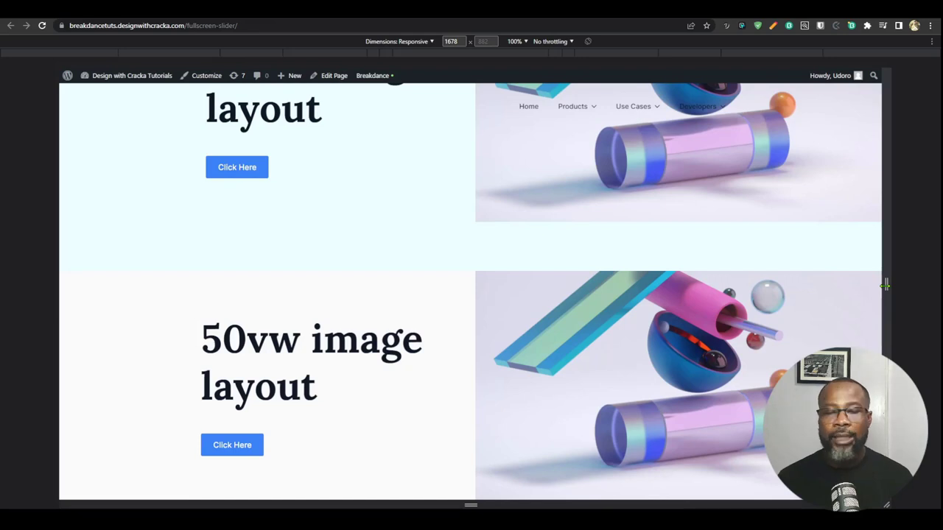
{"action": "left_click_drag", "start_coordinate": [884, 286], "coordinate": [924, 286]}
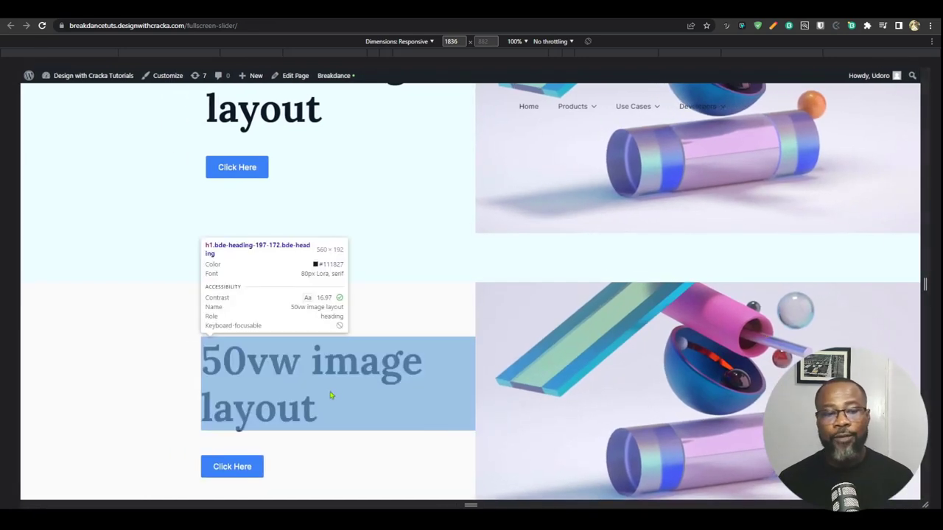
{"action": "scroll", "coordinate": [495, 309], "scroll_direction": "down", "scroll_amount": 1}
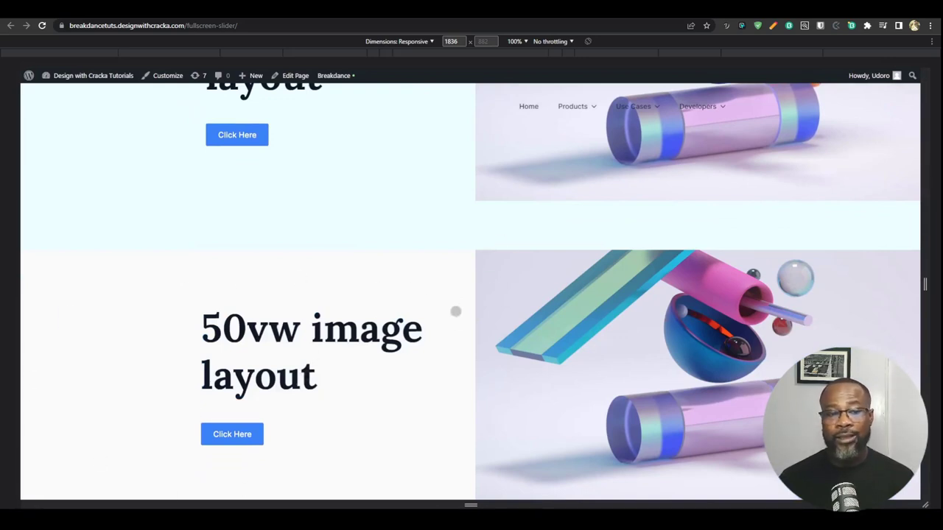
{"action": "left_click_drag", "start_coordinate": [924, 312], "coordinate": [686, 285]}
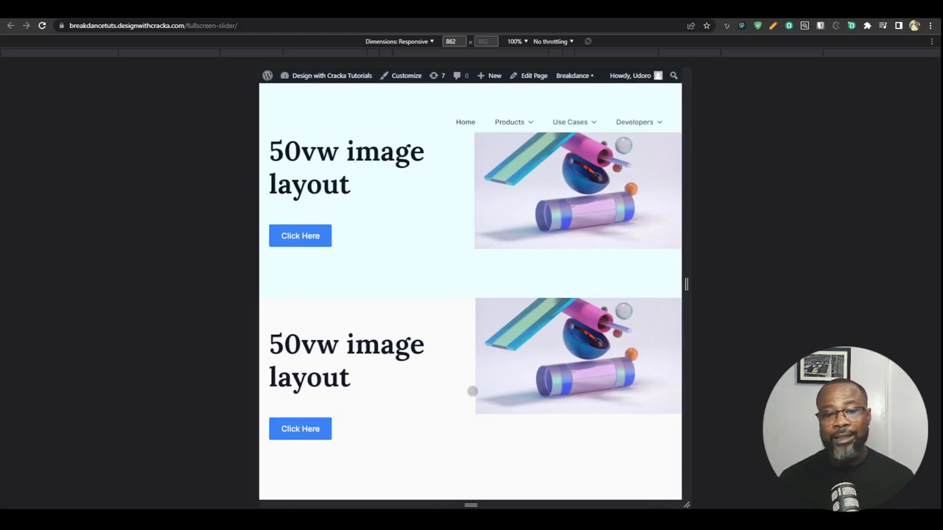
{"action": "left_click_drag", "start_coordinate": [686, 285], "coordinate": [670, 284]}
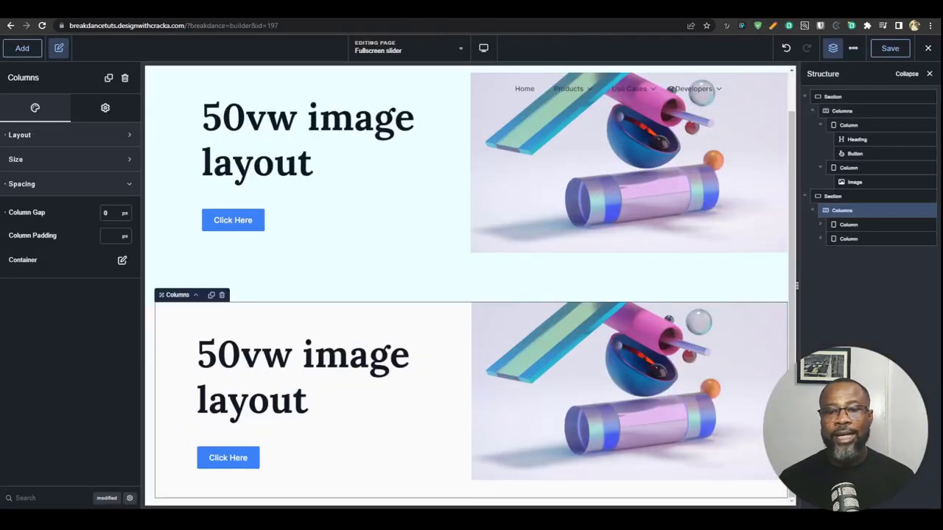
Set the global container width for sections to 1360 px and save the page
{"action": "left_click", "coordinate": [853, 48]}
{"action": "left_click", "coordinate": [872, 72]}
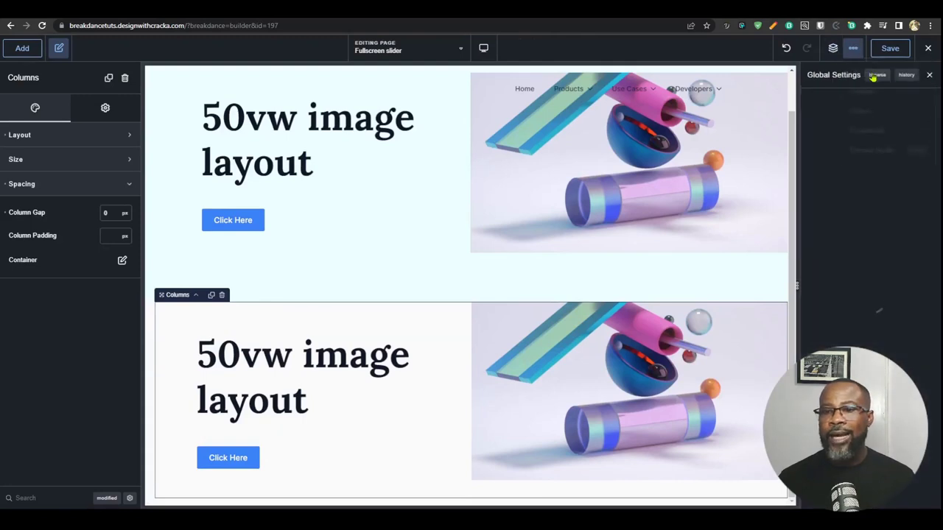
{"action": "left_click", "coordinate": [922, 228]}
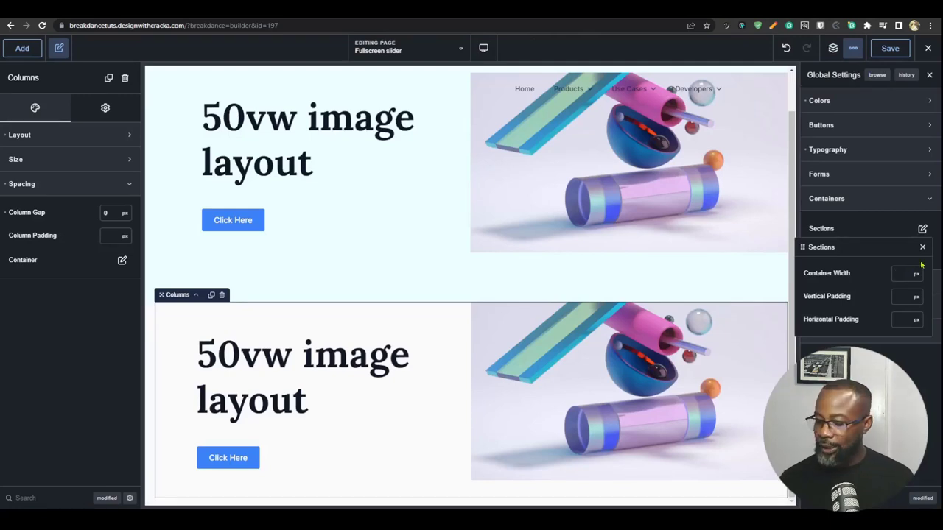
{"action": "type", "text": "1360"}
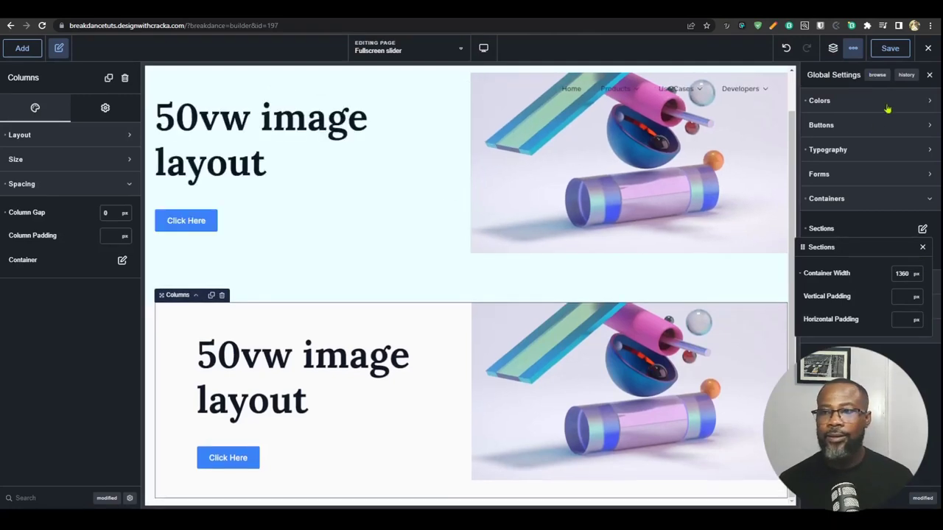
{"action": "left_click", "coordinate": [890, 48]}
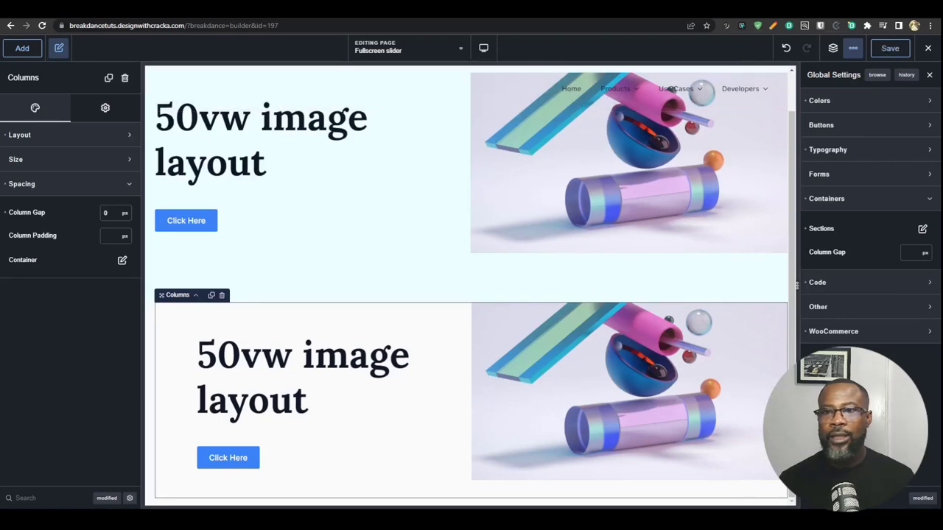
Compare the heading alignment of both sections on the live page with responsive mode turned off
{"action": "left_click", "coordinate": [745, 9]}
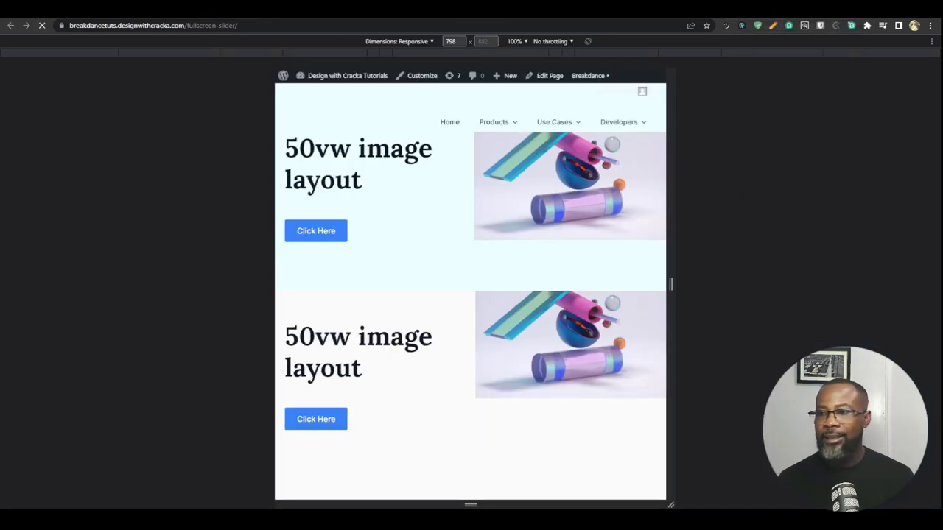
{"action": "key", "text": "ctrl+shift+m"}
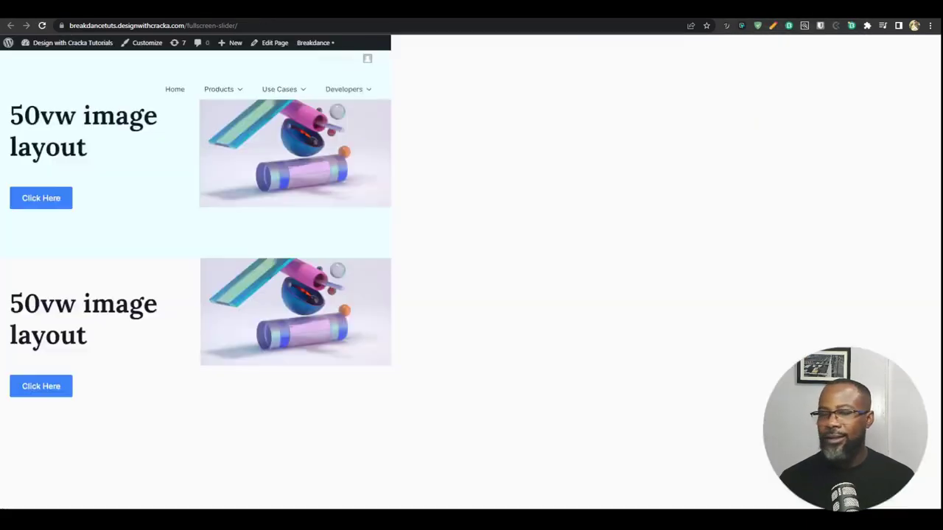
{"action": "scroll", "coordinate": [547, 350], "scroll_direction": "down", "scroll_amount": 2}
{"action": "scroll", "coordinate": [600, 353], "scroll_direction": "up", "scroll_amount": 1}
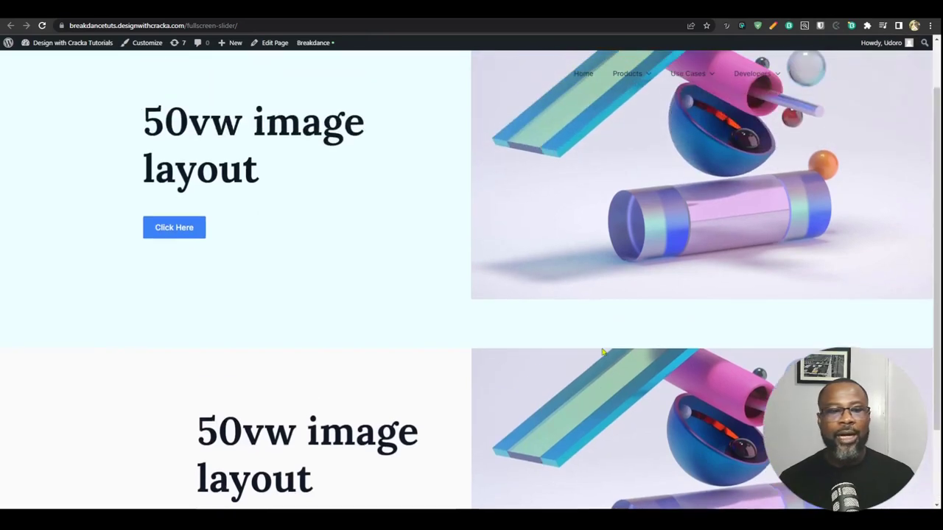
{"action": "scroll", "coordinate": [293, 389], "scroll_direction": "down", "scroll_amount": 1}
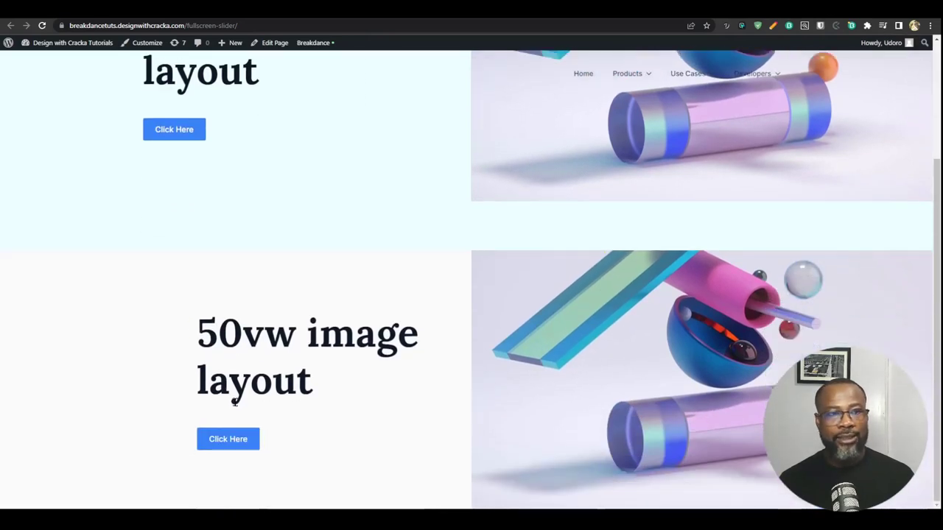
{"action": "scroll", "coordinate": [251, 412], "scroll_direction": "up", "scroll_amount": 3}
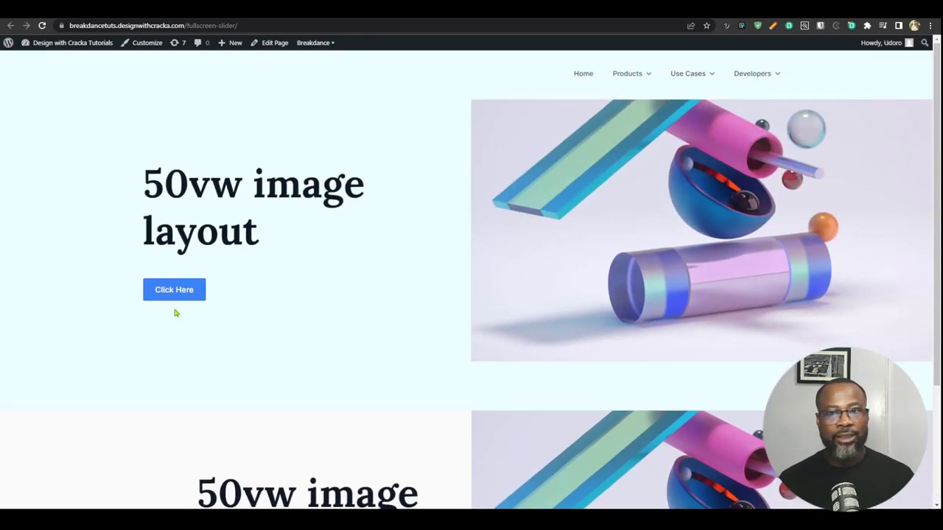
{"action": "scroll", "coordinate": [170, 299], "scroll_direction": "down", "scroll_amount": 2}
{"action": "left_click_drag", "start_coordinate": [198, 335], "coordinate": [212, 336]}
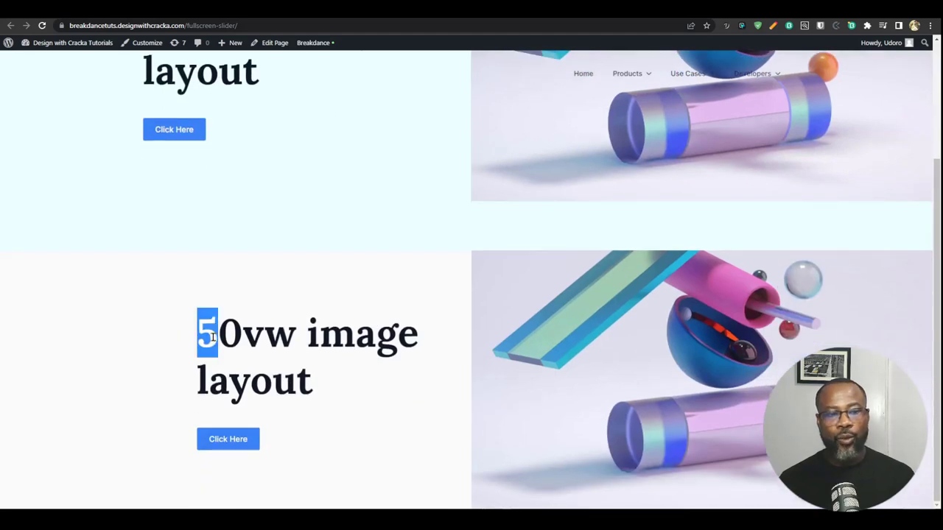
{"action": "left_click", "coordinate": [322, 363]}
Return to the builder and clear the global container width for sections
{"action": "key", "text": "ctrl+Tab"}
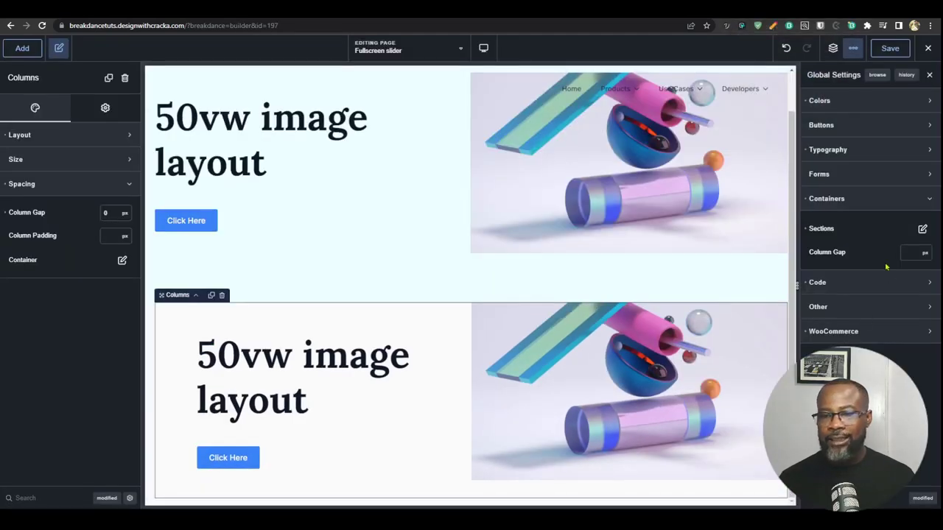
{"action": "left_click", "coordinate": [922, 230]}
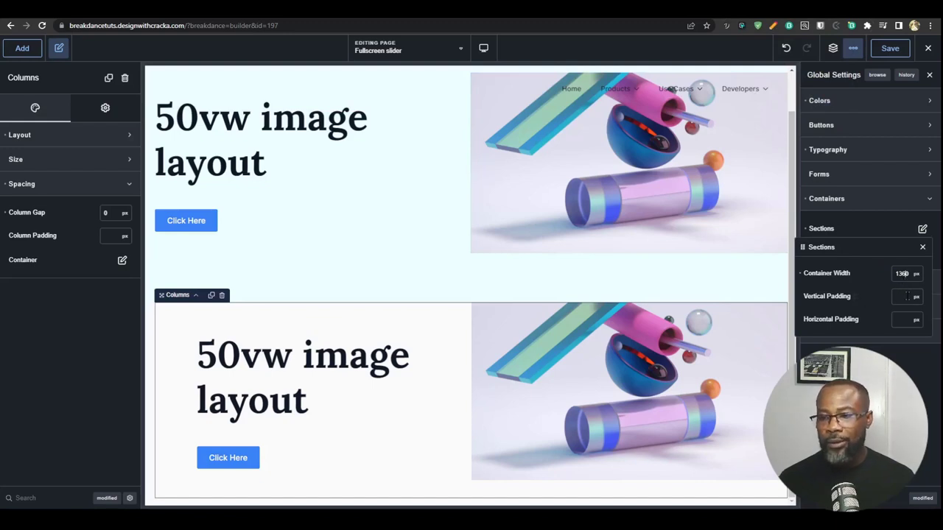
{"action": "left_click", "coordinate": [801, 274]}
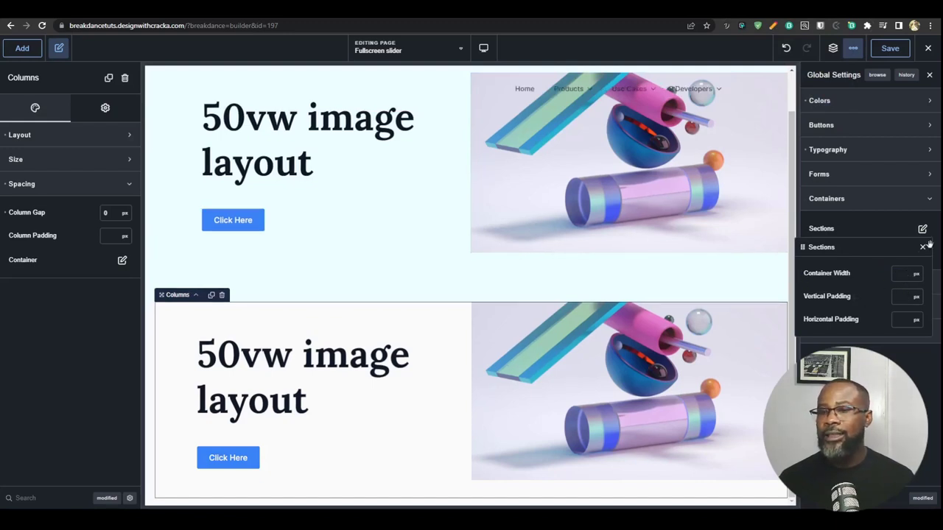
{"action": "left_click", "coordinate": [922, 248]}
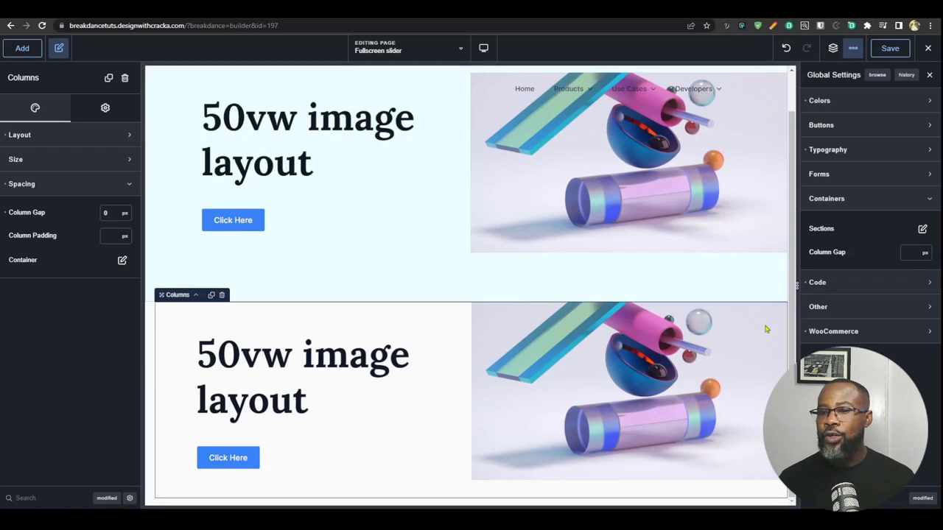
Examine the --site-width variable in the global stylesheet's expanded CSS editor, then close the editor
{"action": "left_click", "coordinate": [849, 284]}
{"action": "left_click", "coordinate": [855, 320]}
{"action": "scroll", "coordinate": [856, 318], "scroll_direction": "down", "scroll_amount": 1}
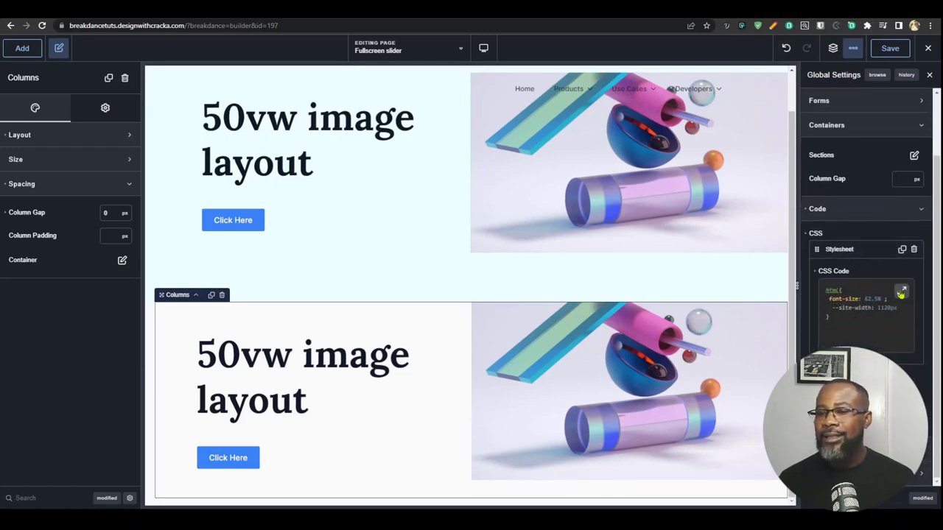
{"action": "left_click", "coordinate": [901, 293]}
{"action": "left_click_drag", "start_coordinate": [263, 212], "coordinate": [329, 212]}
{"action": "left_click", "coordinate": [286, 195]}
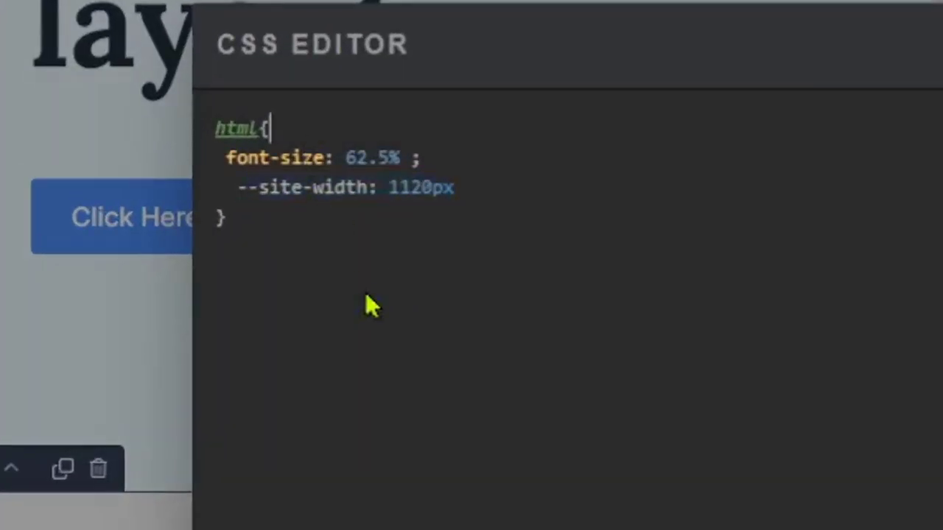
{"action": "left_click_drag", "start_coordinate": [234, 187], "coordinate": [493, 185]}
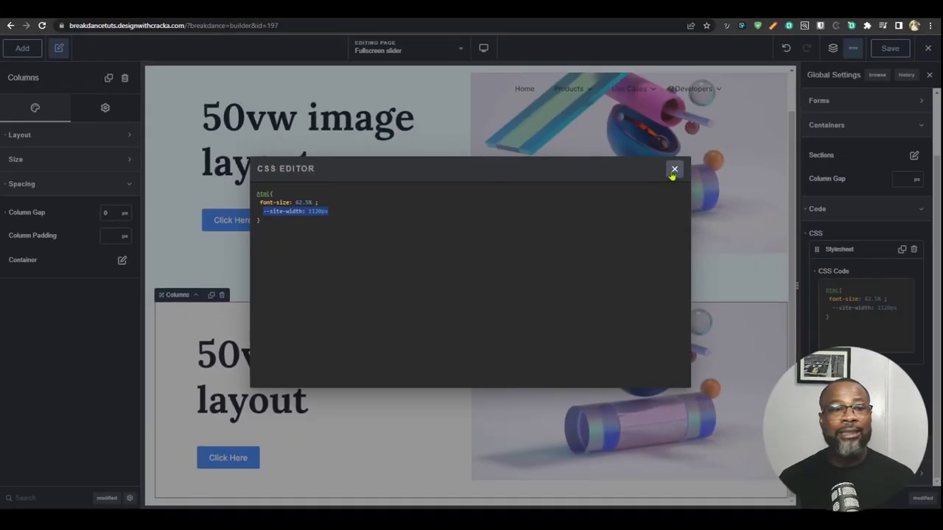
{"action": "left_click", "coordinate": [674, 169]}
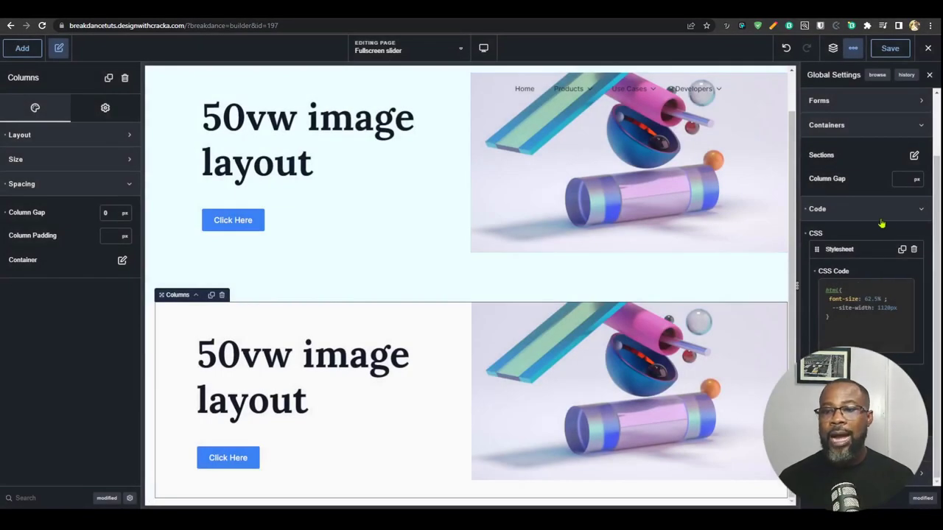
Set the global section container width to the custom value var(--site-width) and copy that expression
{"action": "left_click", "coordinate": [913, 156]}
{"action": "left_click", "coordinate": [909, 209]}
{"action": "left_click", "coordinate": [916, 359]}
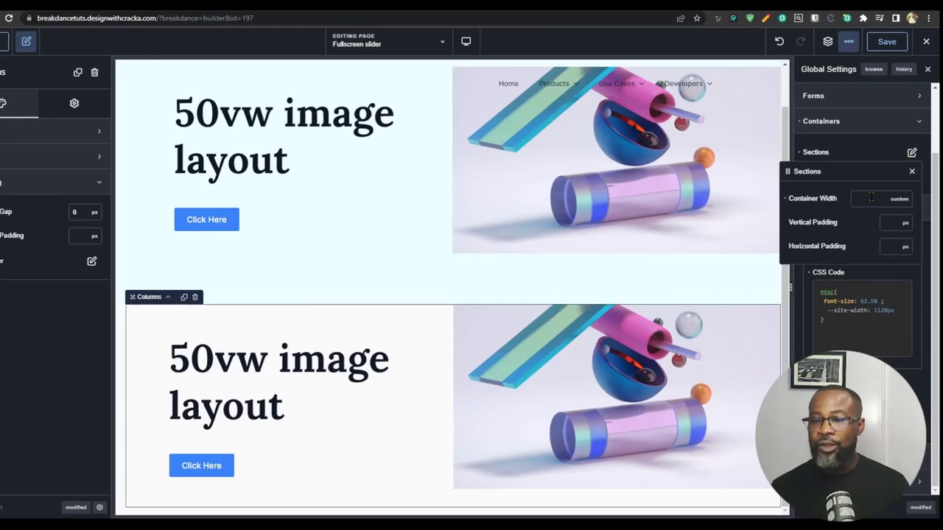
{"action": "type", "text": "var(-"}
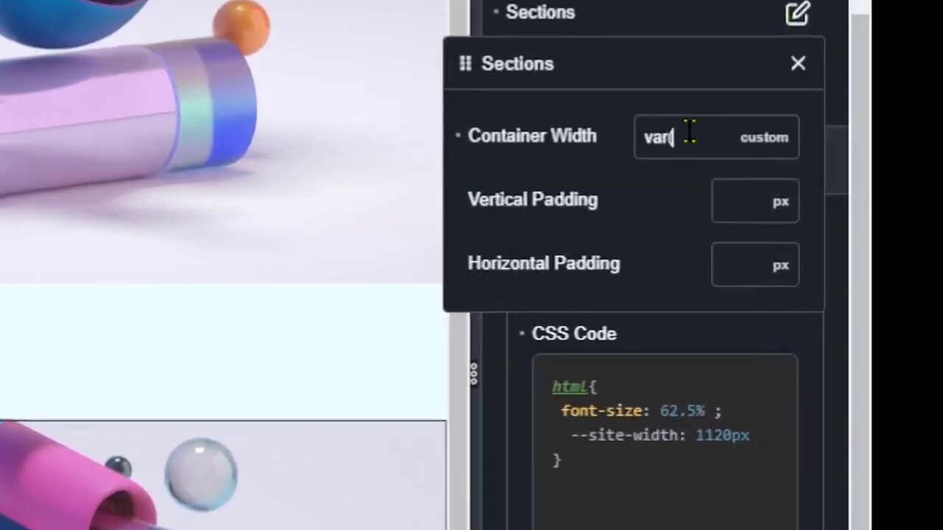
{"action": "type", "text": "-seit"}
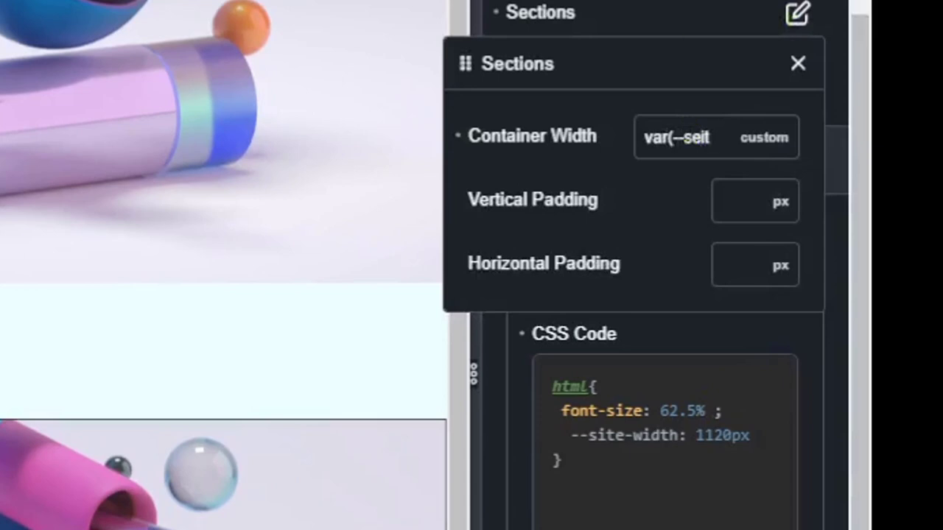
{"action": "key", "text": "BackSpace"}
{"action": "key", "text": "BackSpace"}
{"action": "key", "text": "BackSpace"}
{"action": "type", "text": "ite-width"}
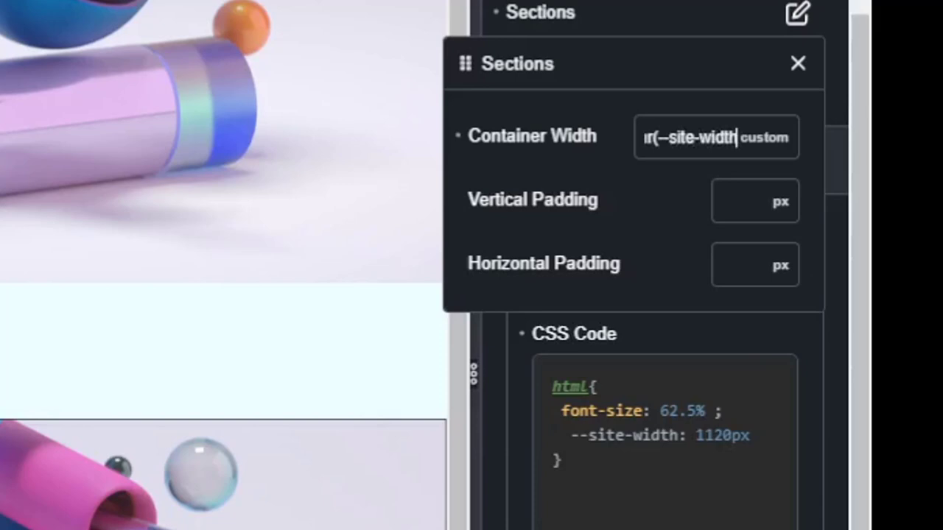
{"action": "type", "text": ")"}
{"action": "key", "text": "ctrl+a"}
{"action": "key", "text": "ctrl+c"}
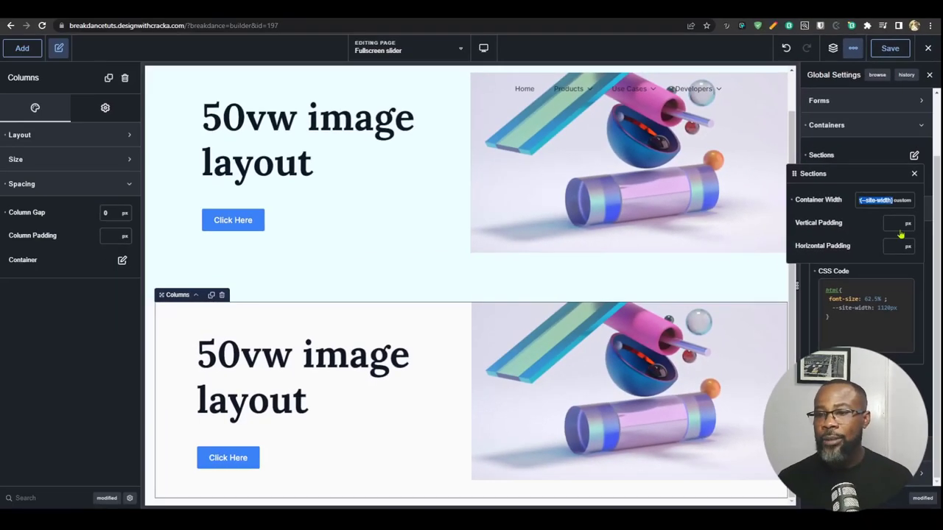
{"action": "left_click", "coordinate": [884, 200]}
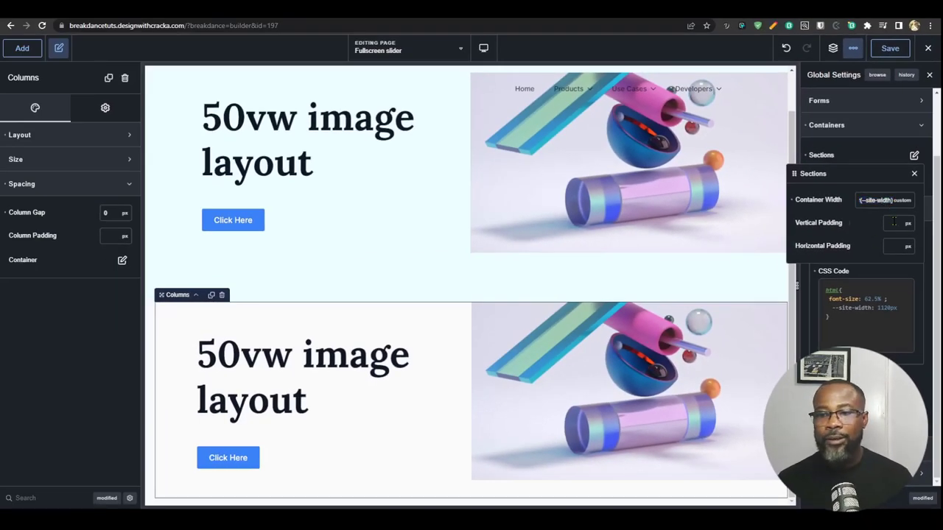
{"action": "left_click", "coordinate": [914, 173]}
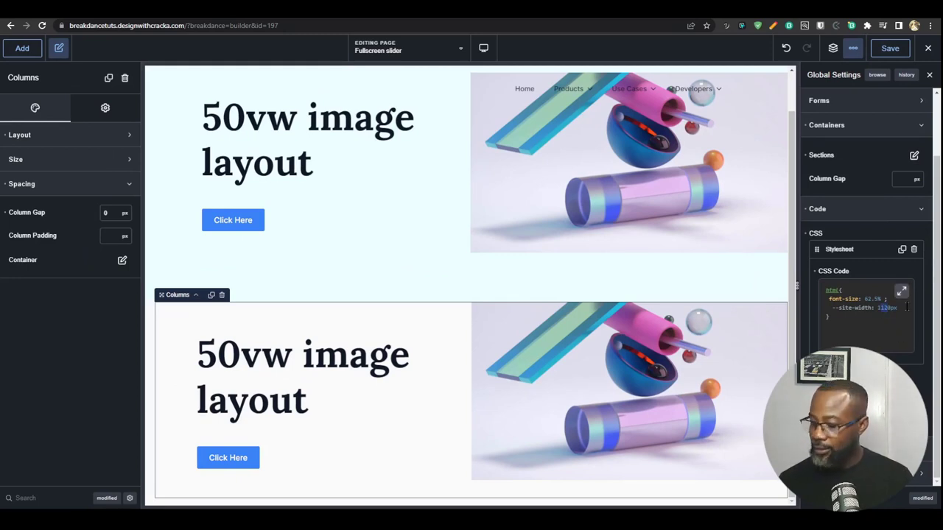
Change the --site-width variable in the global stylesheet to 1360px
{"action": "type", "text": "1360px"}
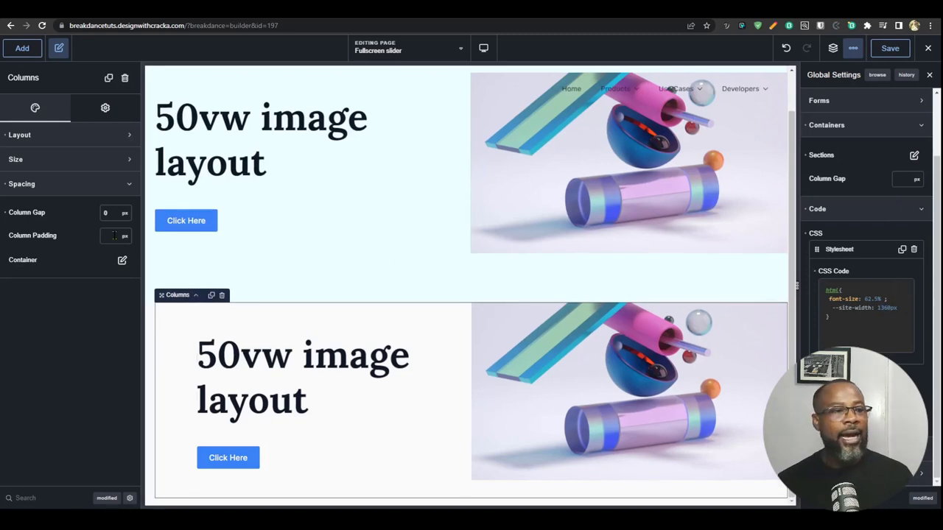
Save the page and set the custom wrapper width of the lower section's text column to min(50%, var(--site-width) / 2)
{"action": "left_click", "coordinate": [888, 48]}
{"action": "left_click", "coordinate": [833, 48]}
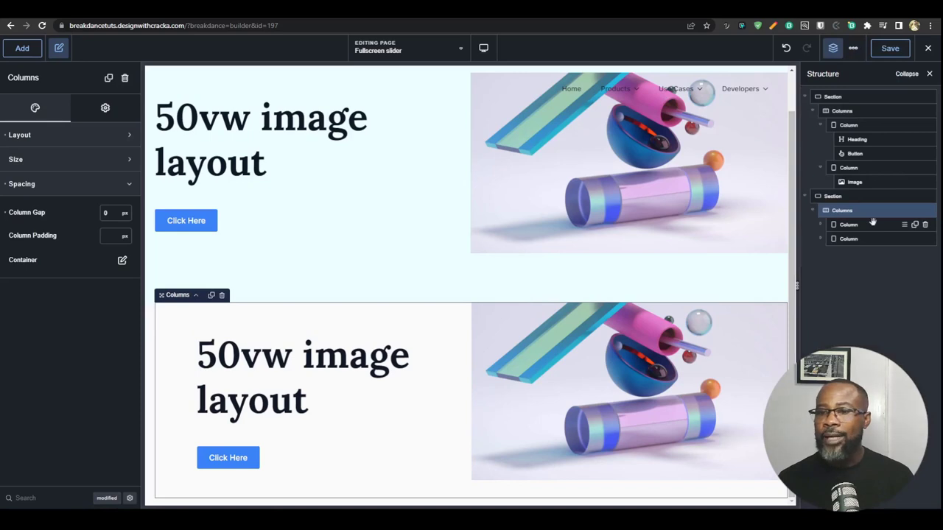
{"action": "left_click", "coordinate": [873, 224]}
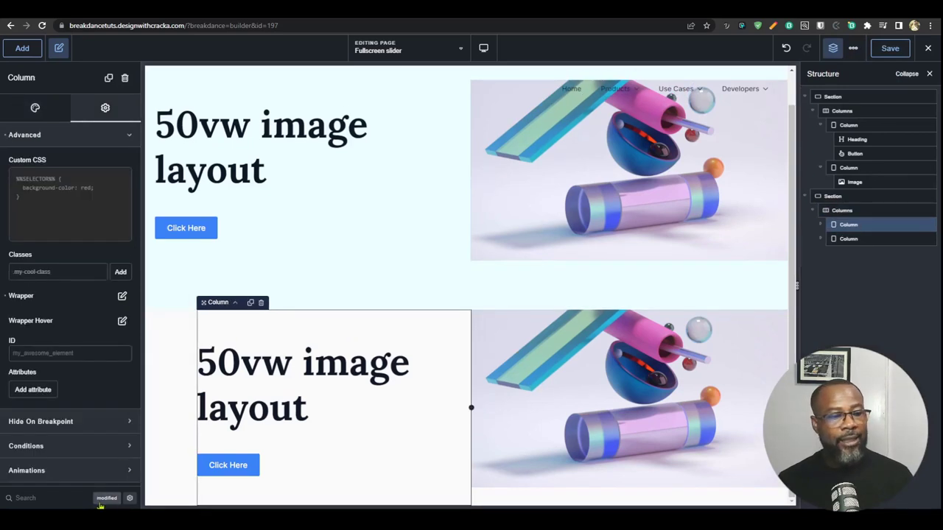
{"action": "left_click", "coordinate": [105, 501]}
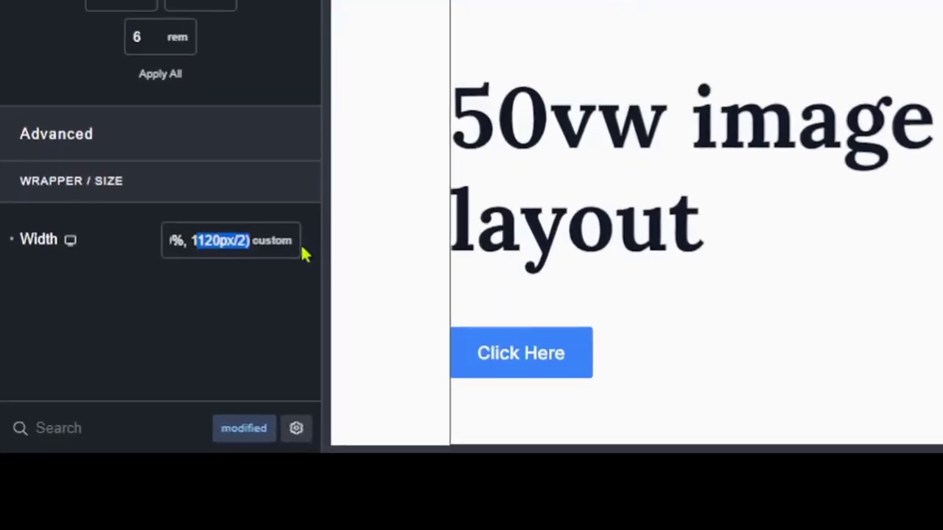
{"action": "left_click_drag", "start_coordinate": [130, 421], "coordinate": [84, 416]}
{"action": "left_click", "coordinate": [209, 219]}
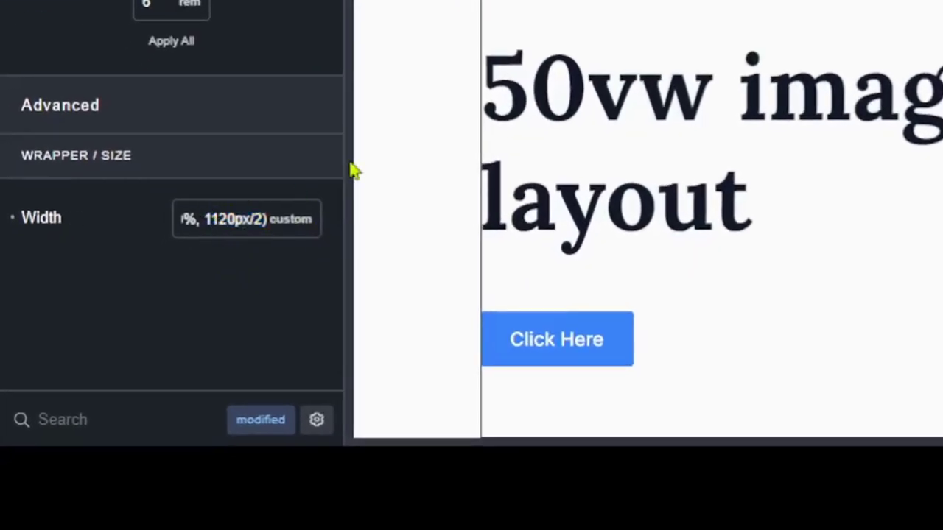
{"action": "key", "text": "shift+Right"}
{"action": "key", "text": "shift+Right"}
{"action": "key", "text": "shift+Right"}
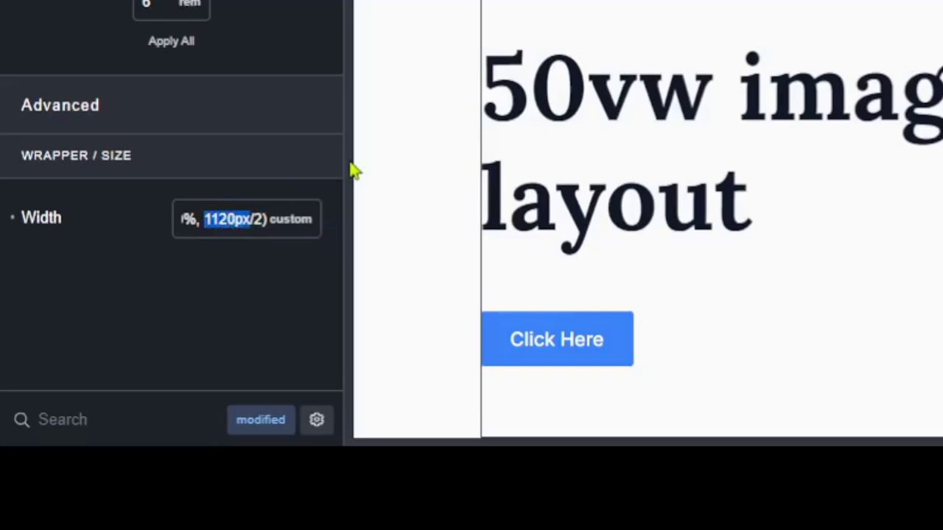
{"action": "key", "text": "ctrl+v"}
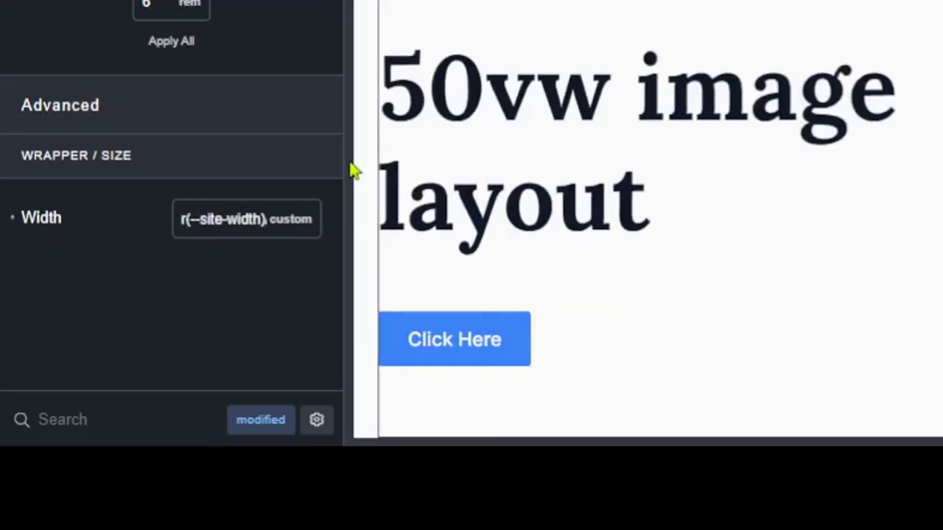
{"action": "type", "text": "/2)"}
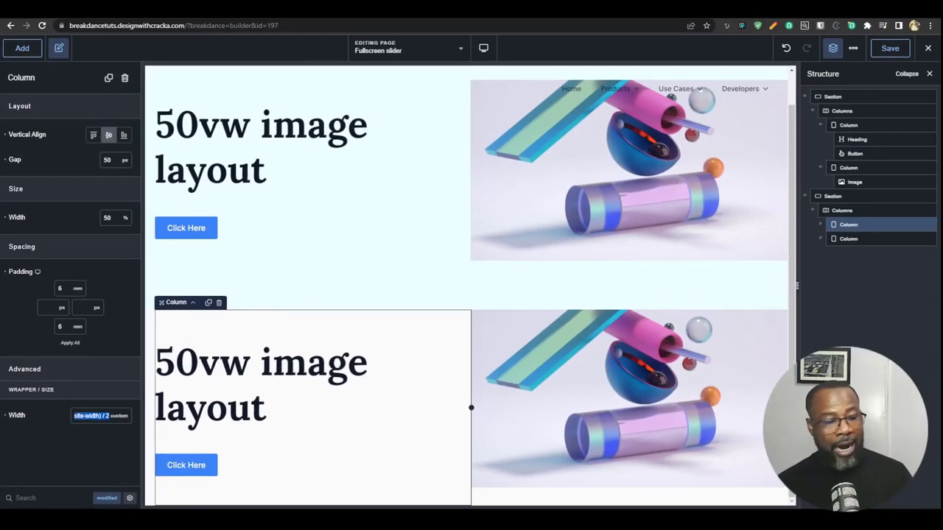
Put the expression min(50%, var(--site-width) / 2) in a new Notepad document to read it in full, and discard the note
{"action": "key", "text": "super"}
{"action": "left_click", "coordinate": [183, 245]}
{"action": "type", "text": "min(50%, var(--site-width) / 2)"}
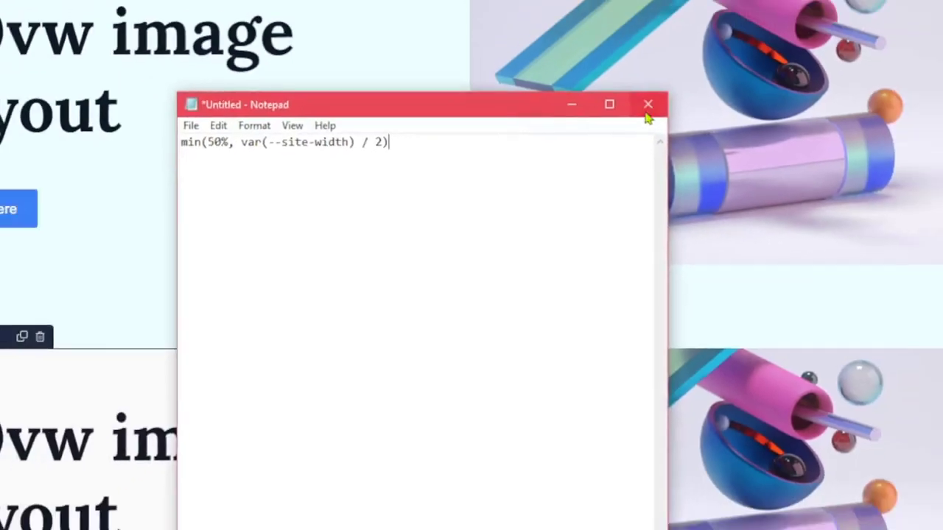
{"action": "left_click", "coordinate": [705, 56]}
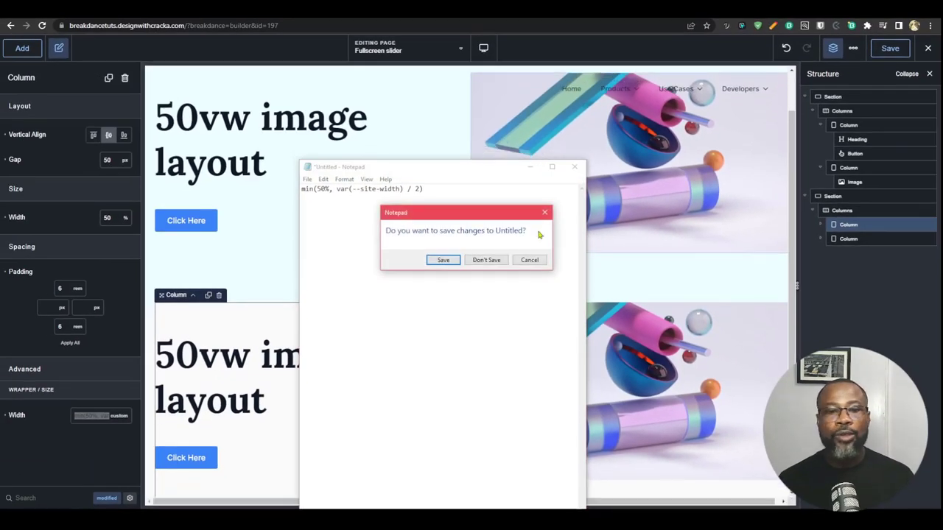
{"action": "left_click", "coordinate": [486, 260]}
Save the page and reload its live version to compare the text alignment of both sections
{"action": "left_click", "coordinate": [891, 50]}
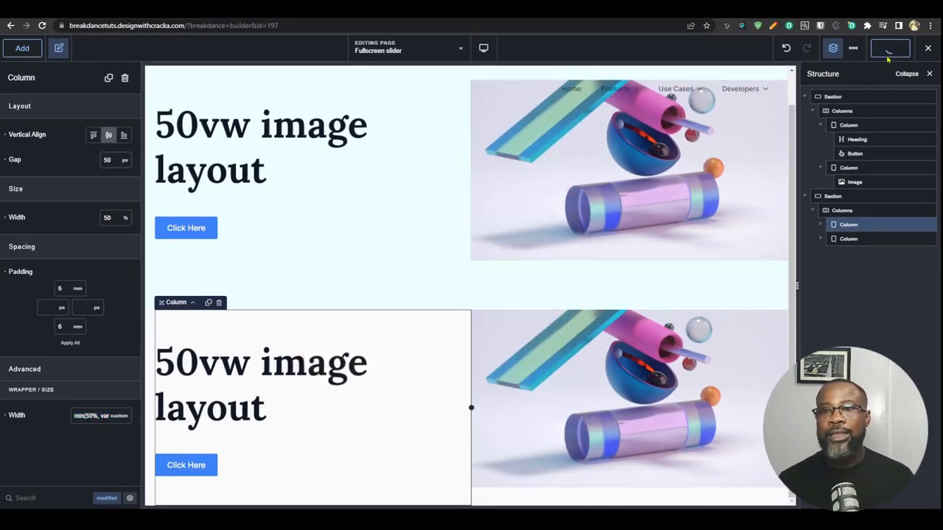
{"action": "key", "text": "ctrl+Tab"}
{"action": "key", "text": "F5"}
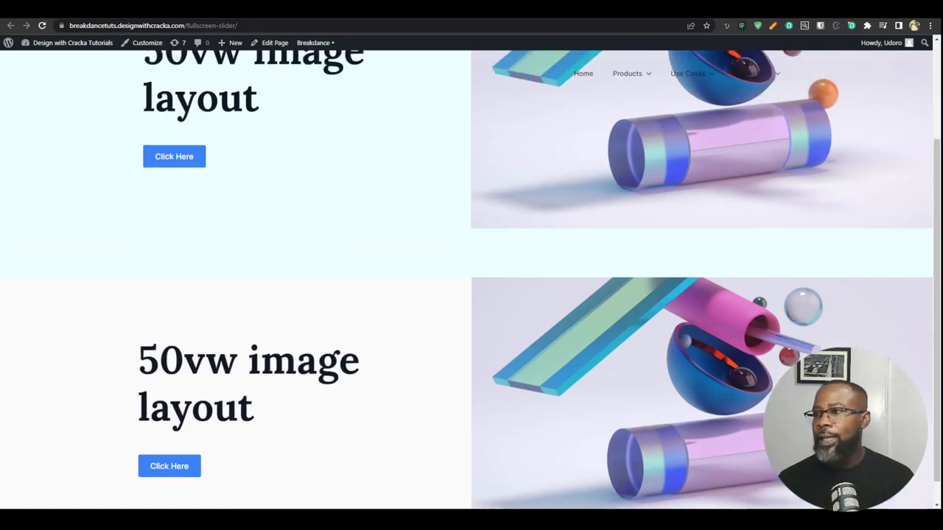
Examine the lower section of the live page in a responsive viewport narrowed to about 744 px
{"action": "key", "text": "ctrl+shift+m"}
{"action": "mouse_move", "coordinate": [669, 285]}
{"action": "left_mouse_down"}
{"action": "mouse_move", "coordinate": [805, 289]}
{"action": "mouse_move", "coordinate": [686, 289]}
{"action": "mouse_move", "coordinate": [676, 299]}
{"action": "mouse_move", "coordinate": [657, 287]}
{"action": "left_mouse_up"}
{"action": "scroll", "coordinate": [633, 377], "scroll_direction": "down", "scroll_amount": 5}
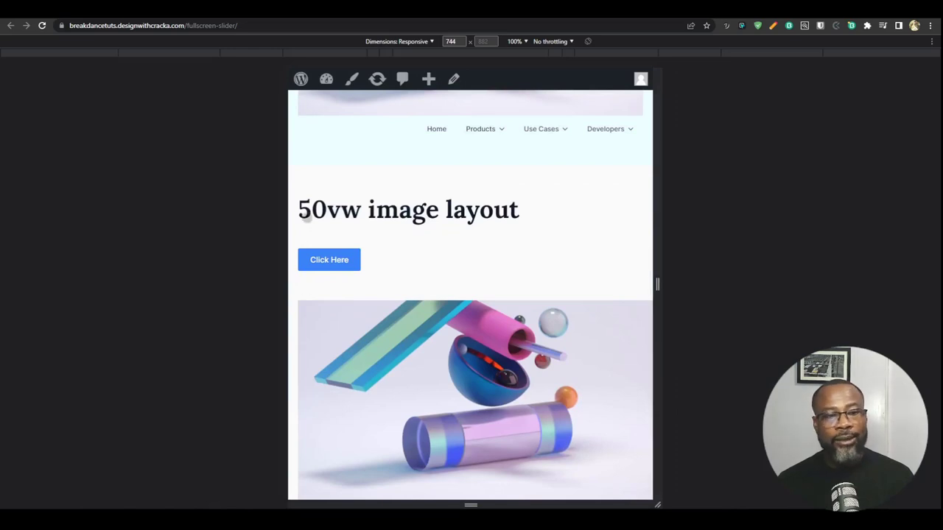
{"action": "mouse_move", "coordinate": [657, 287]}
{"action": "left_mouse_down"}
{"action": "mouse_move", "coordinate": [628, 294]}
{"action": "mouse_move", "coordinate": [616, 284]}
{"action": "mouse_move", "coordinate": [652, 285]}
{"action": "left_mouse_up"}
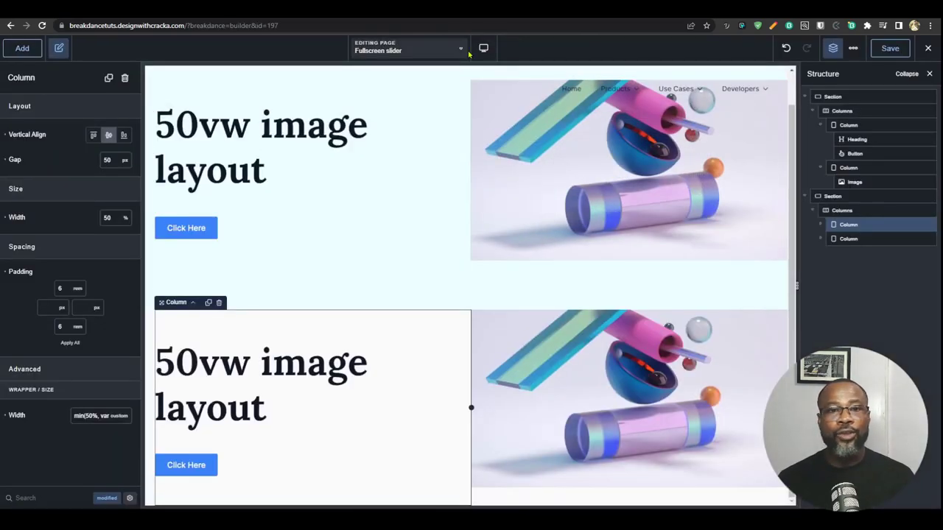
Set the lower section's right padding to 20 px at the Phone Landscape breakpoint in the builder
{"action": "left_click", "coordinate": [484, 48]}
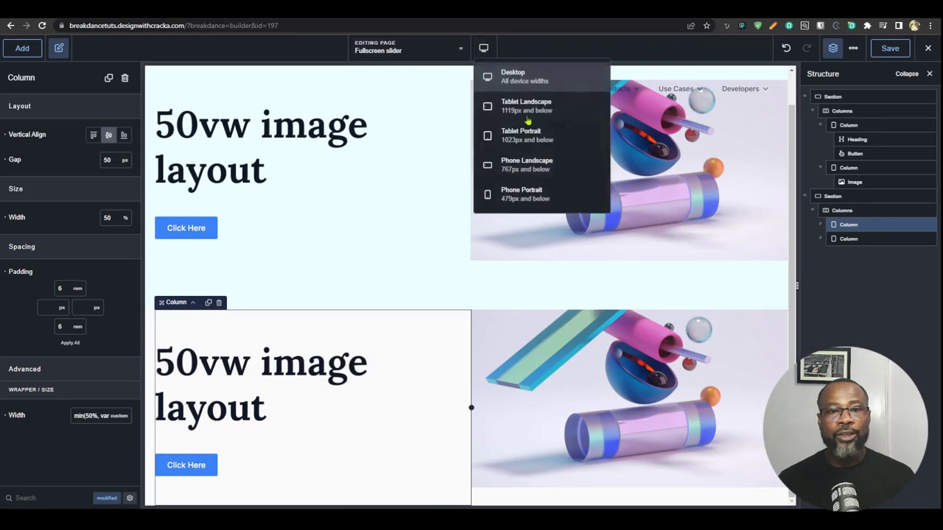
{"action": "left_click", "coordinate": [531, 160]}
{"action": "scroll", "coordinate": [532, 407], "scroll_direction": "down", "scroll_amount": 1}
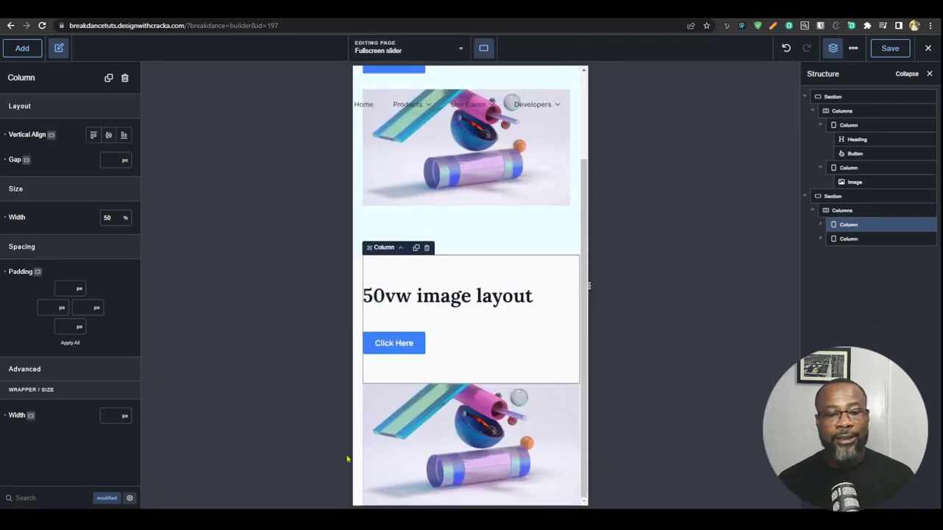
{"action": "left_click", "coordinate": [855, 196]}
{"action": "scroll", "coordinate": [75, 382], "scroll_direction": "down", "scroll_amount": 3}
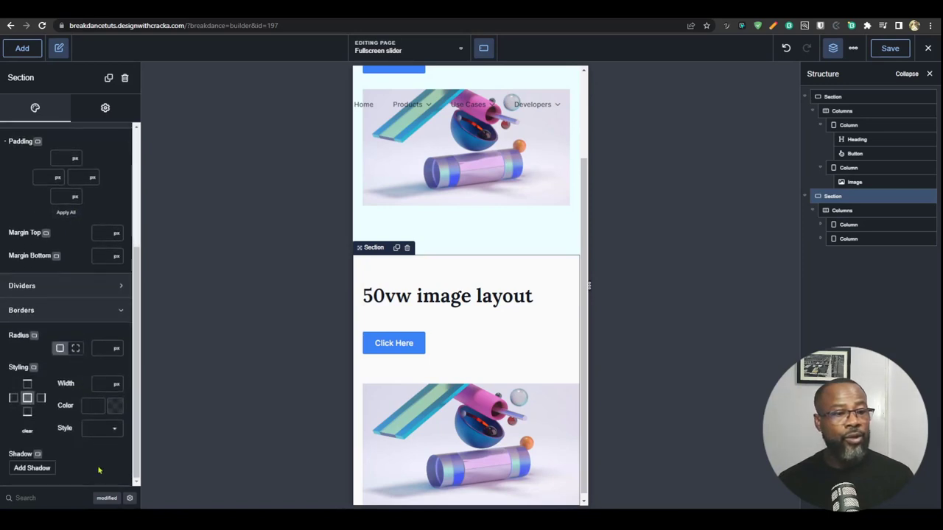
{"action": "left_click", "coordinate": [100, 499]}
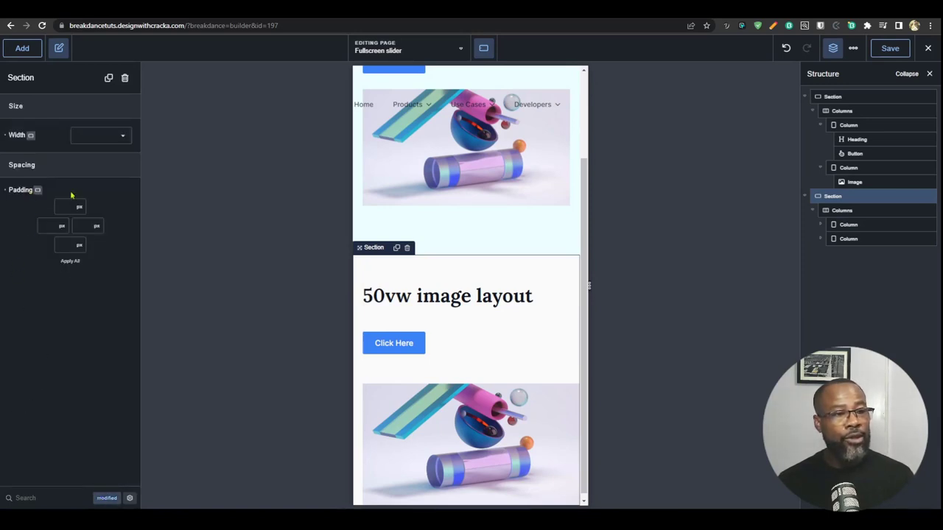
{"action": "left_click", "coordinate": [97, 225]}
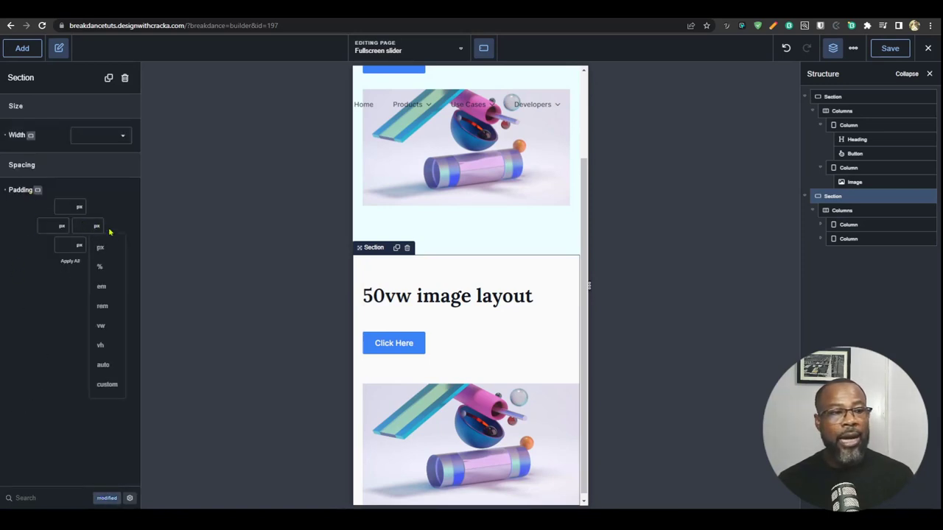
{"action": "type", "text": "20"}
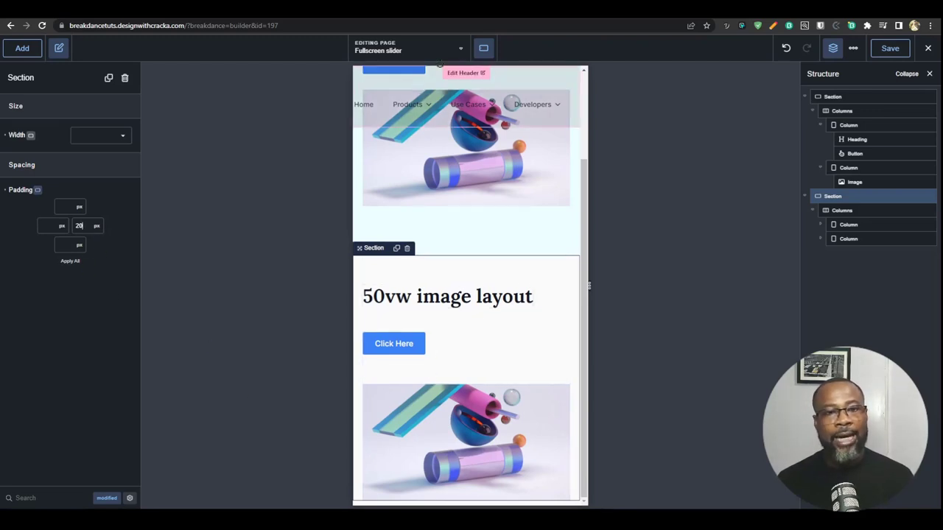
Preview the layout at the Phone Portrait breakpoint and return to the Desktop view
{"action": "mouse_move", "coordinate": [484, 49]}
{"action": "left_click", "coordinate": [516, 193]}
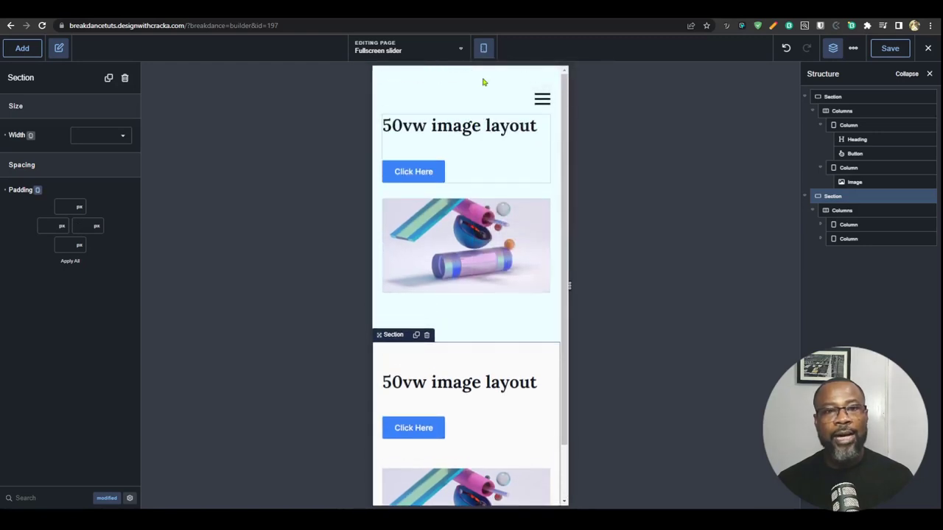
{"action": "left_click", "coordinate": [490, 74]}
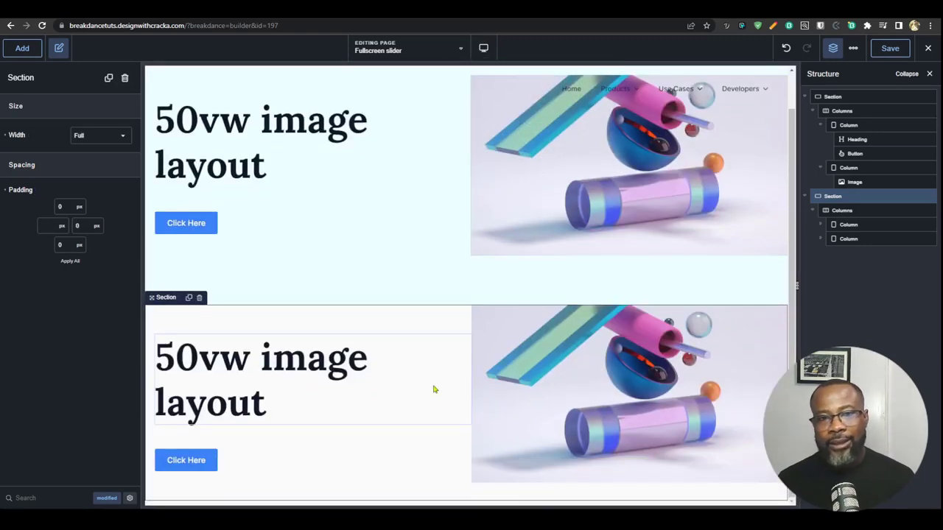